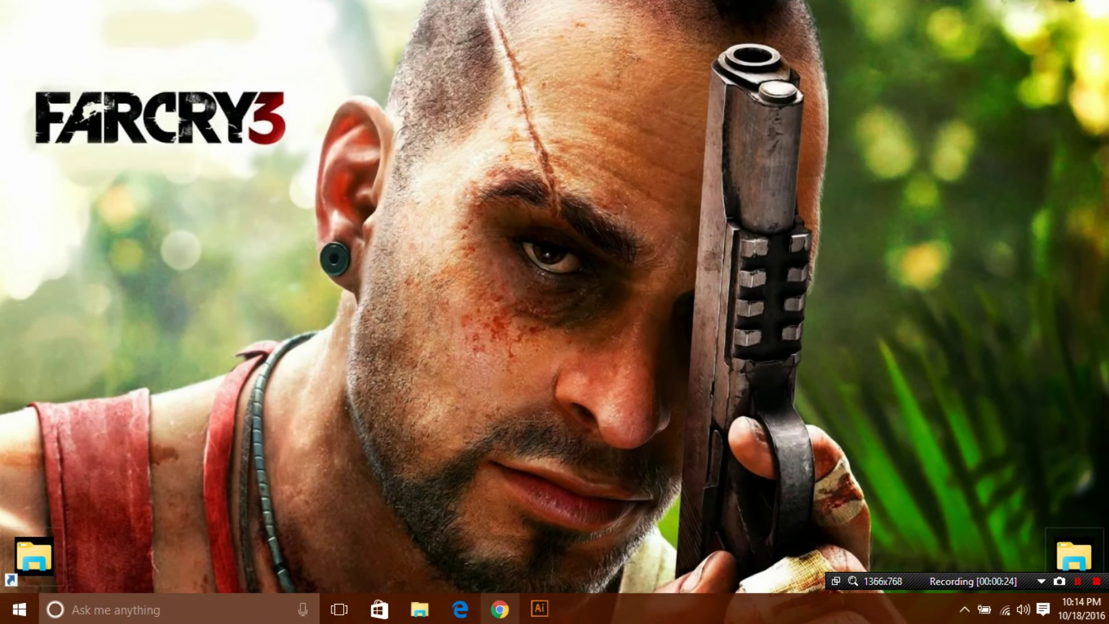
Draw a 1280 × 800 px rectangle covering the whole artboard
left_click(538, 613)
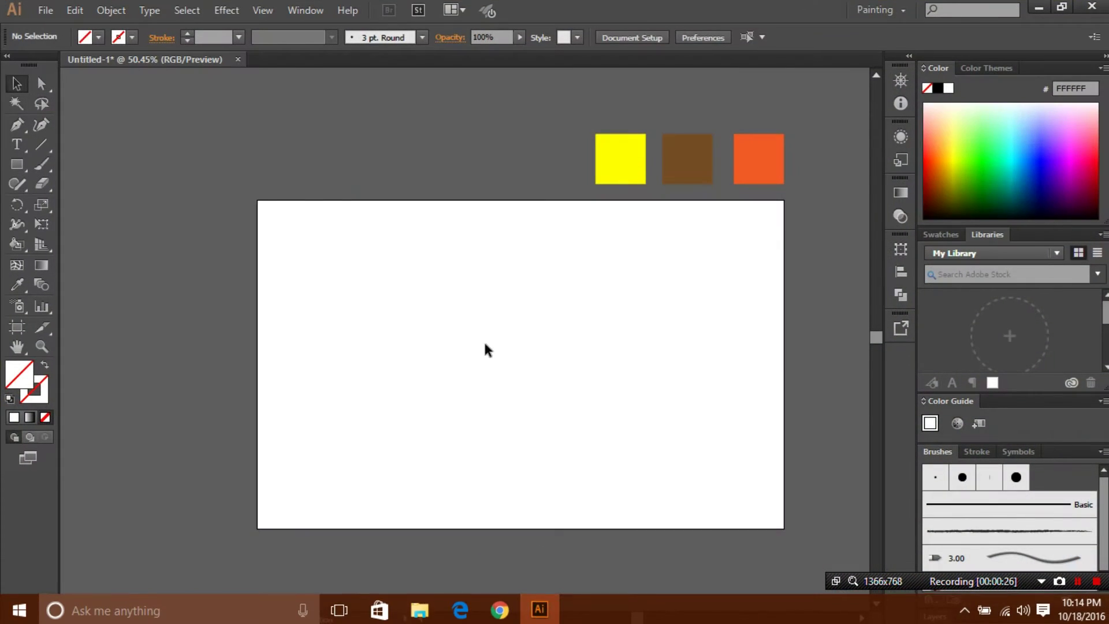
left_click(19, 169)
left_click_drag(257, 201, 784, 526)
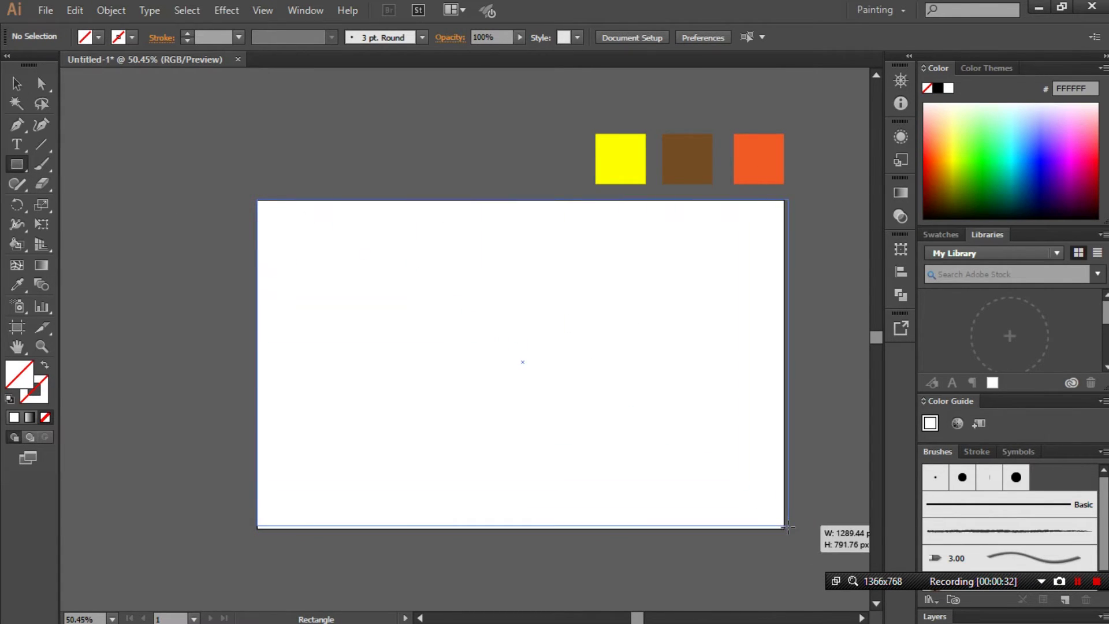
left_click_drag(785, 526, 783, 528)
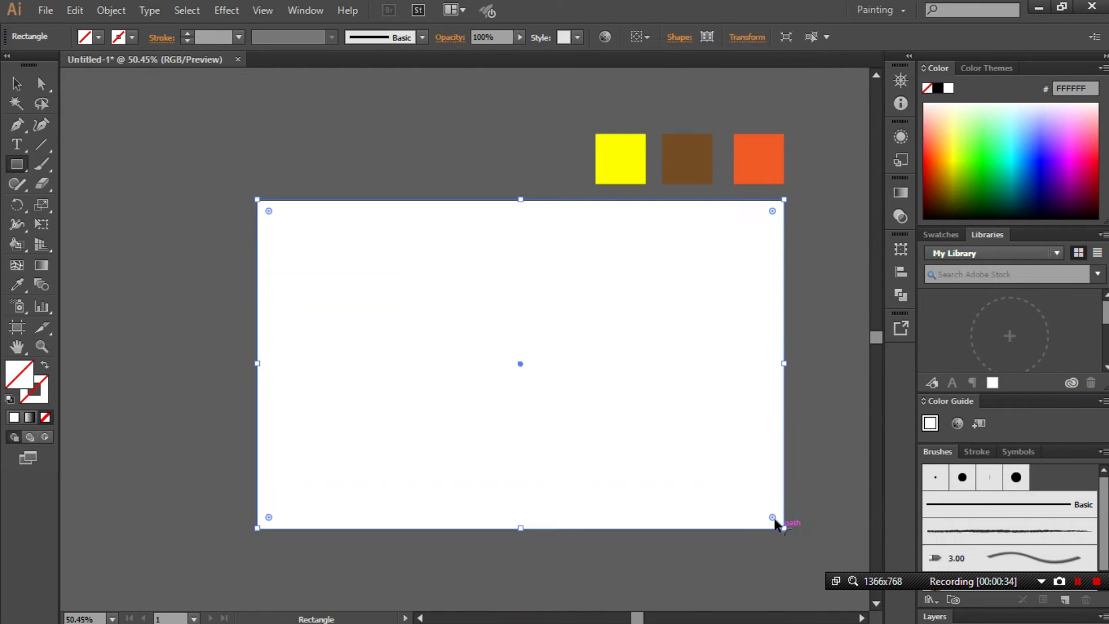
Select the background rectangle with the Selection tool
left_click(16, 84)
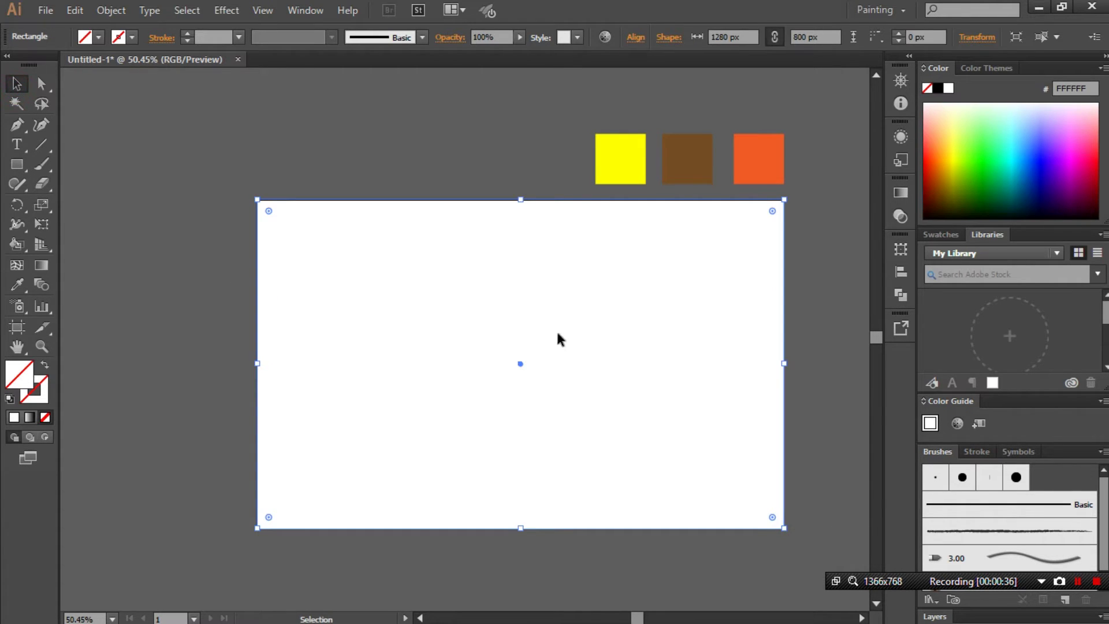
mouse_move(557, 332)
left_mouse_down()
mouse_move(425, 315)
mouse_move(477, 310)
left_mouse_up()
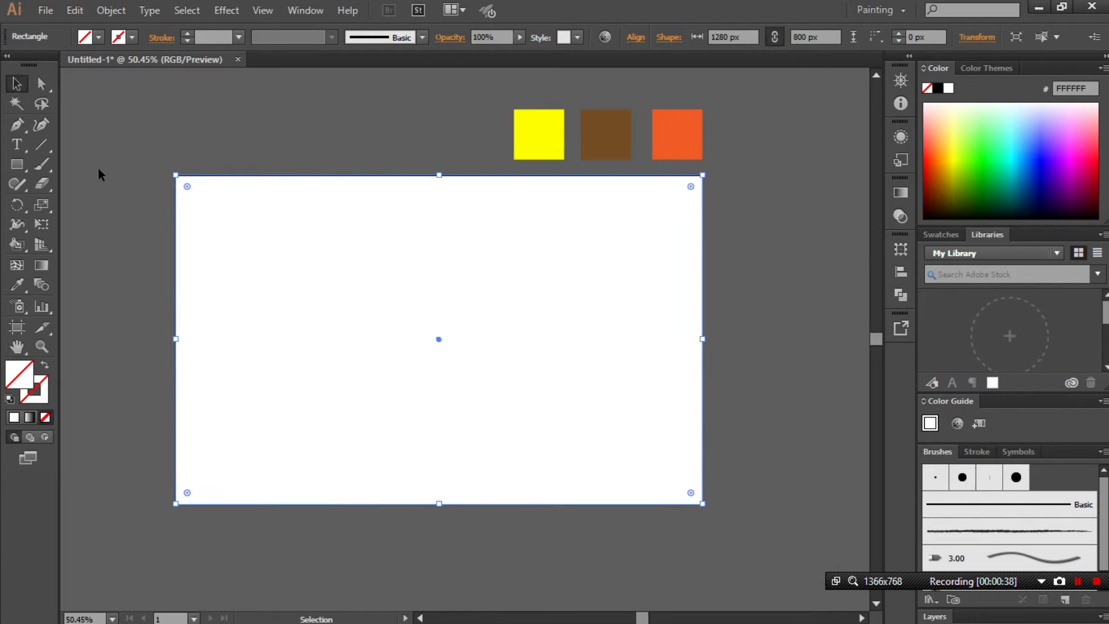
left_click(146, 166)
left_click_drag(167, 166, 272, 257)
Apply a gradient fill to the rectangle with a black left stop
left_click(902, 195)
left_click(700, 299)
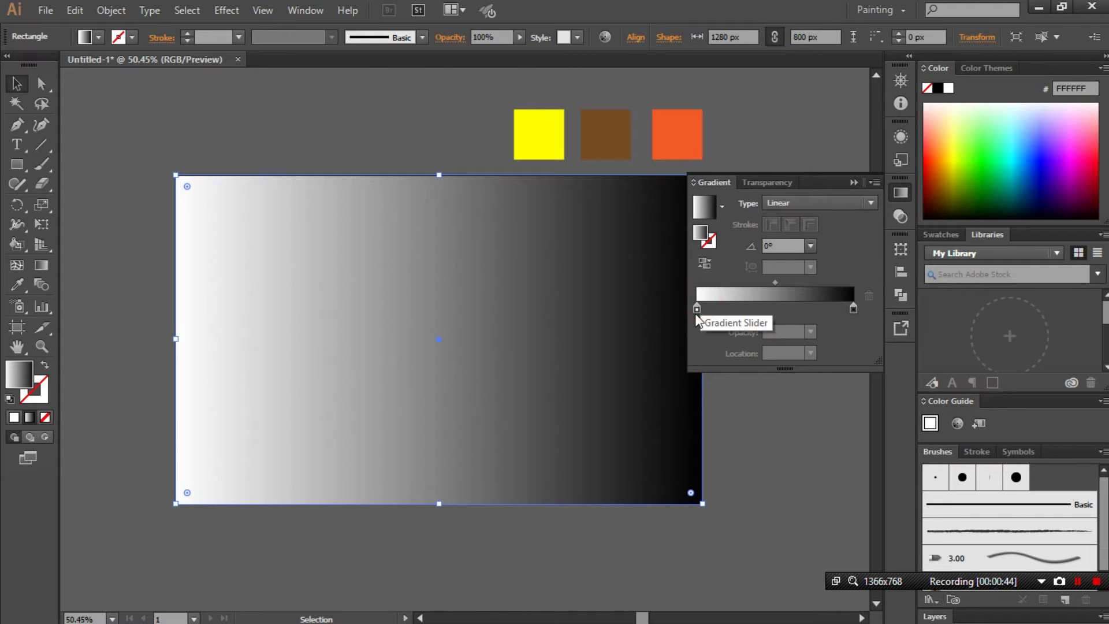
double_click(698, 309)
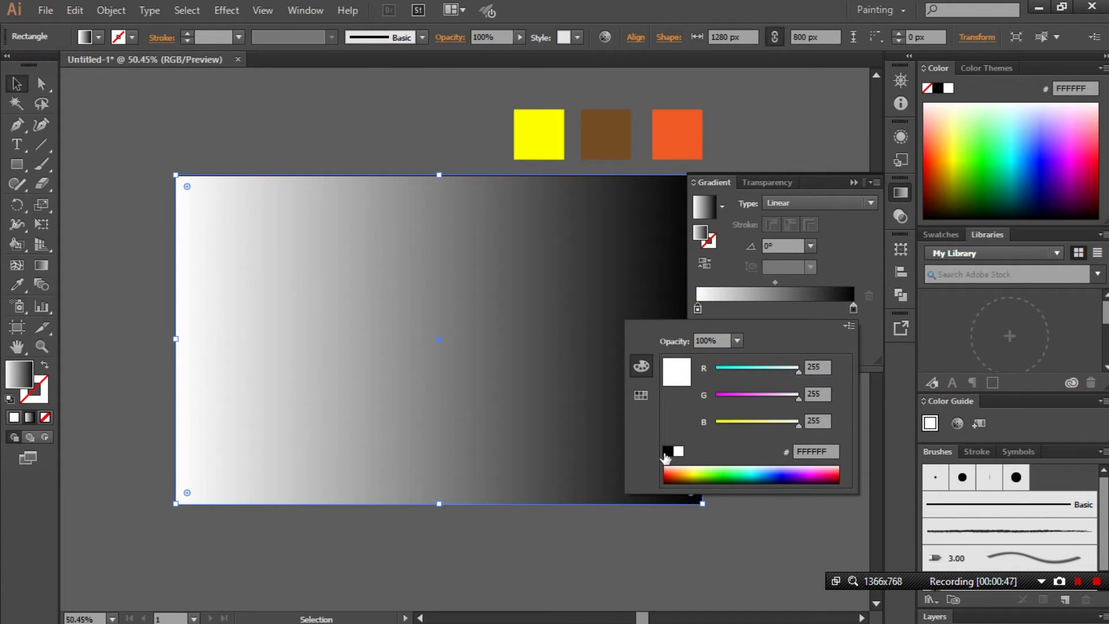
left_click(667, 451)
Set the right gradient stop to dark red 4A0000 and deselect the rectangle
left_click(854, 307)
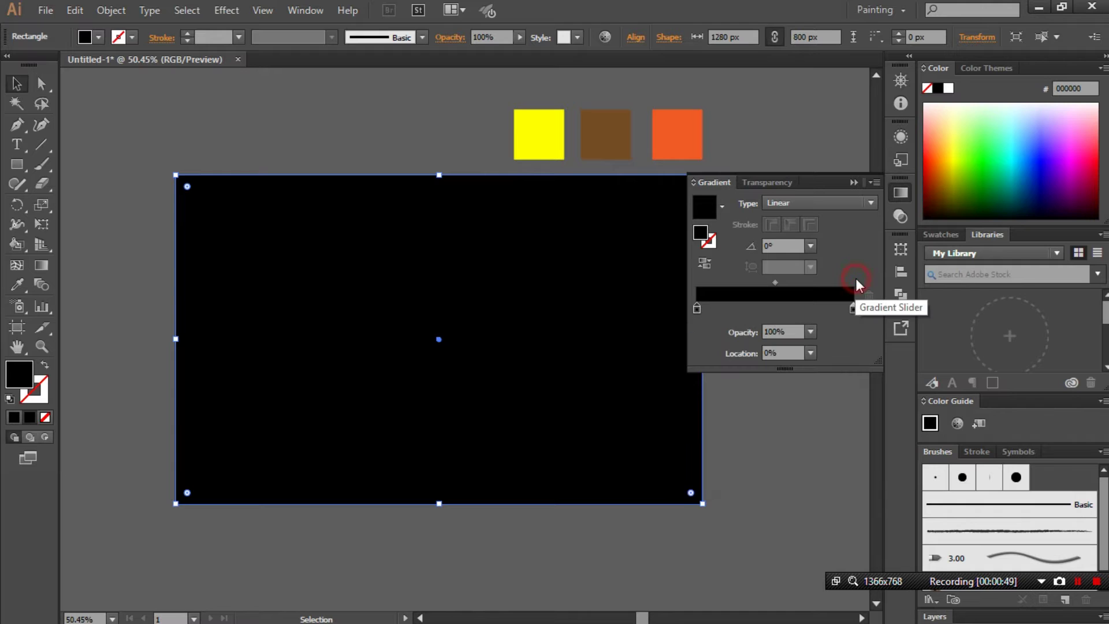
double_click(854, 307)
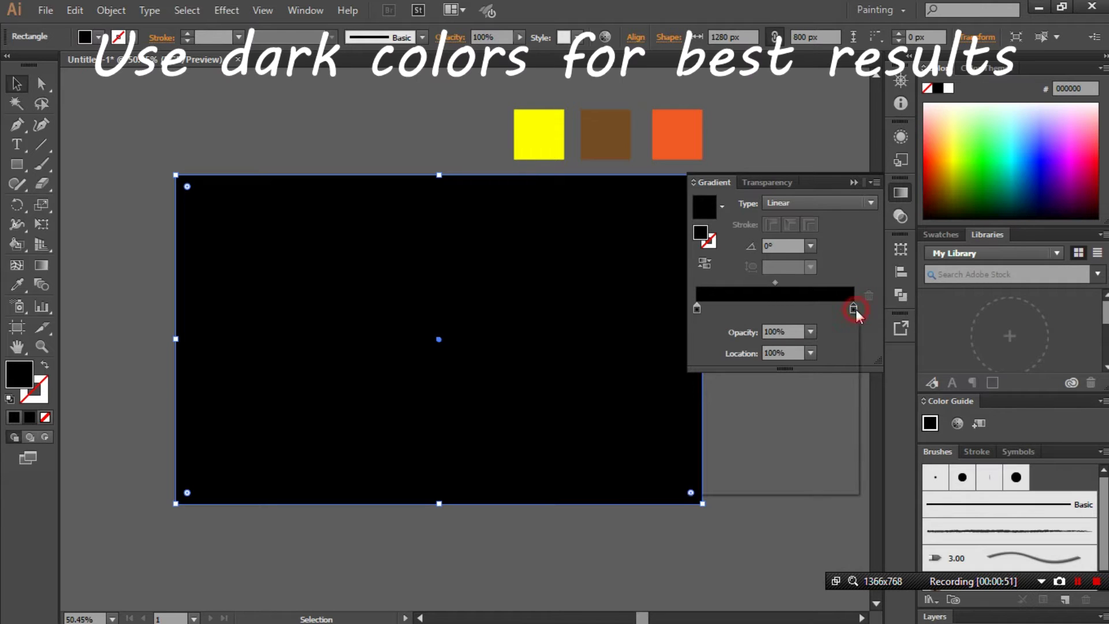
left_click_drag(716, 372, 741, 370)
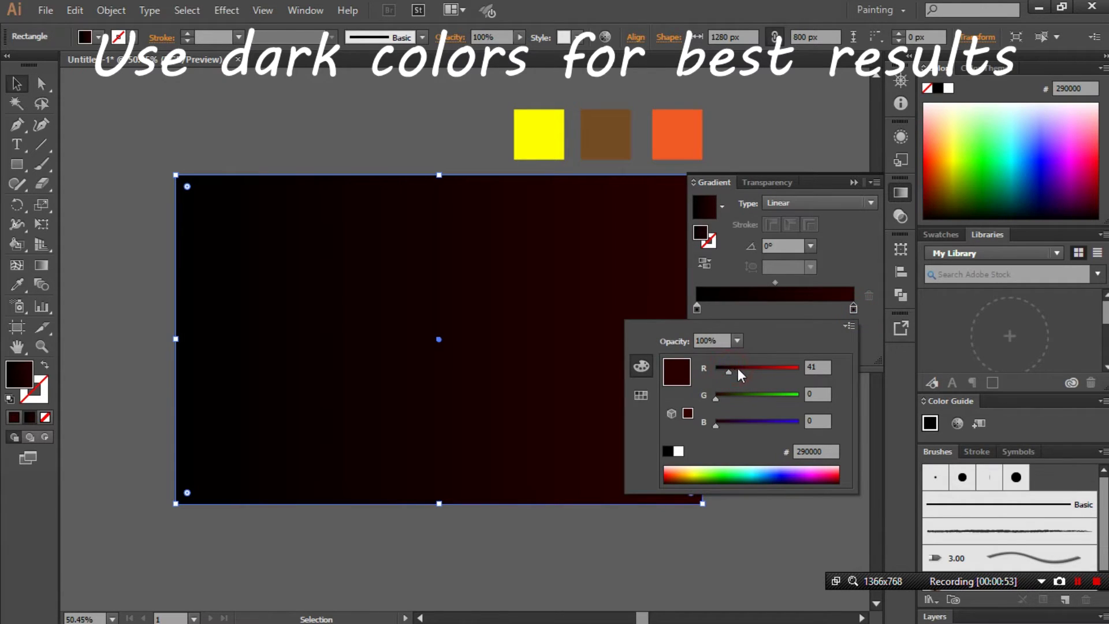
left_click(735, 368)
left_click(740, 370)
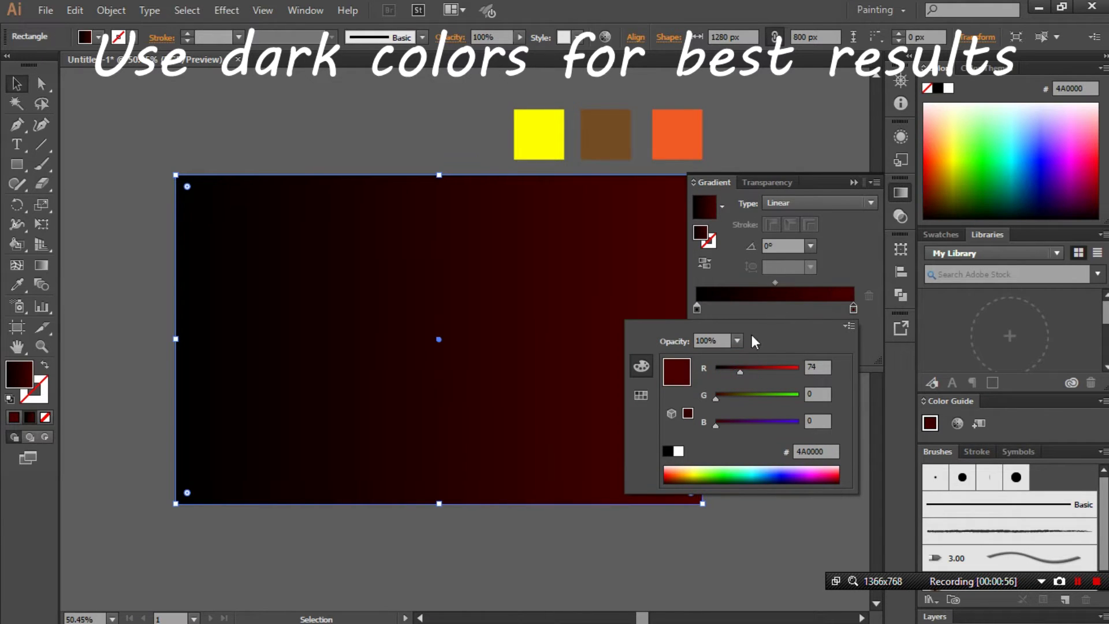
left_click(850, 181)
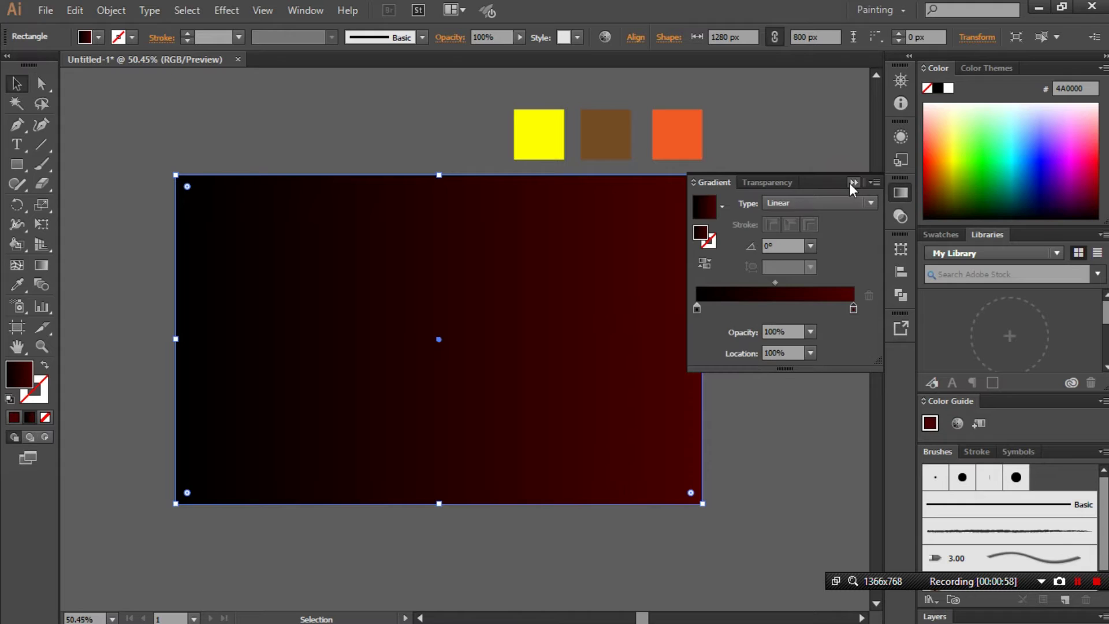
left_click(850, 181)
left_click(799, 240)
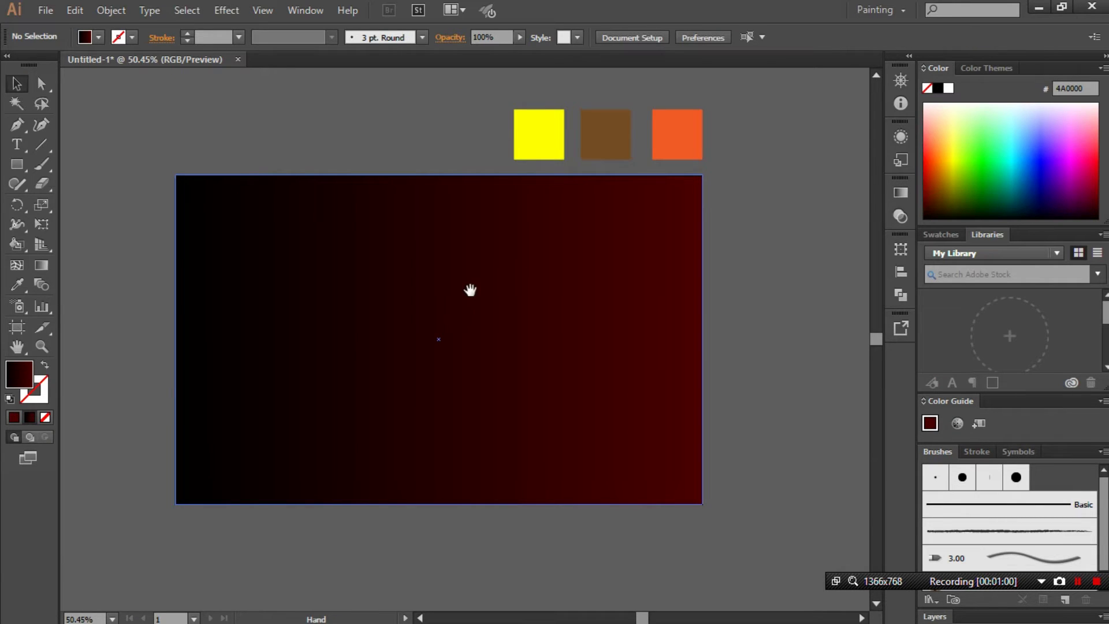
left_click_drag(497, 304, 479, 314)
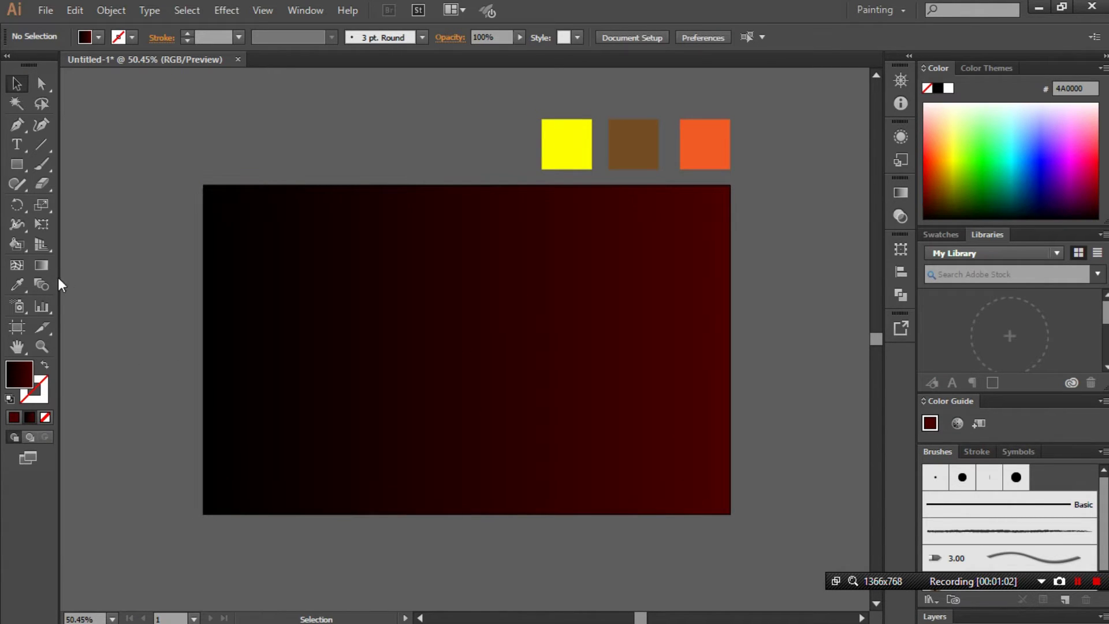
Redraw the gradient diagonally from the top-left so black fades quickly into dark red
left_click(42, 266)
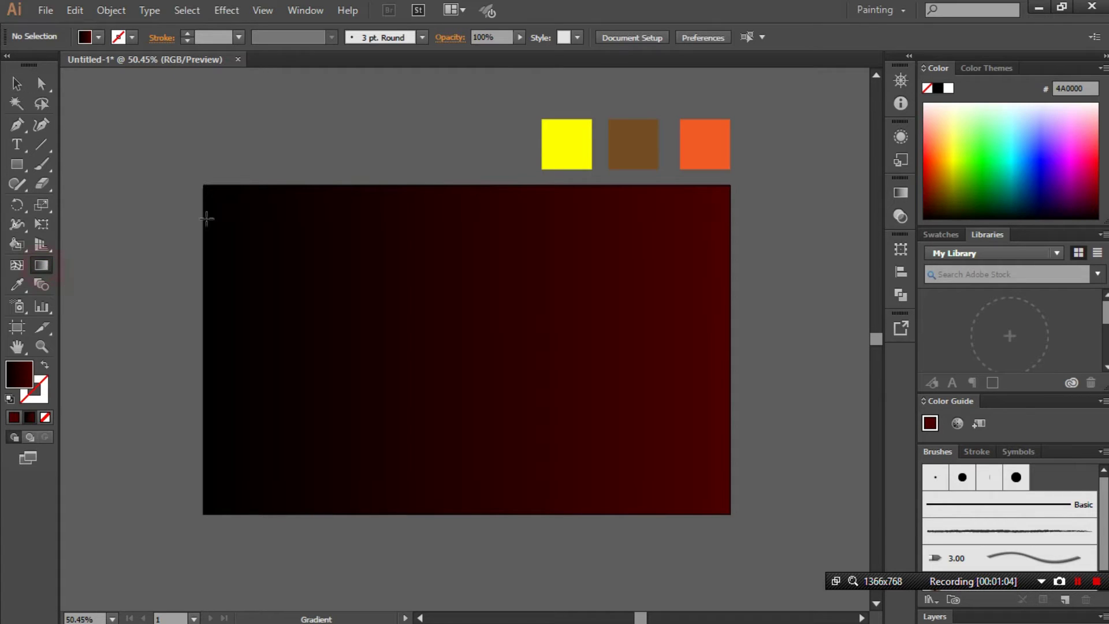
left_click(235, 203)
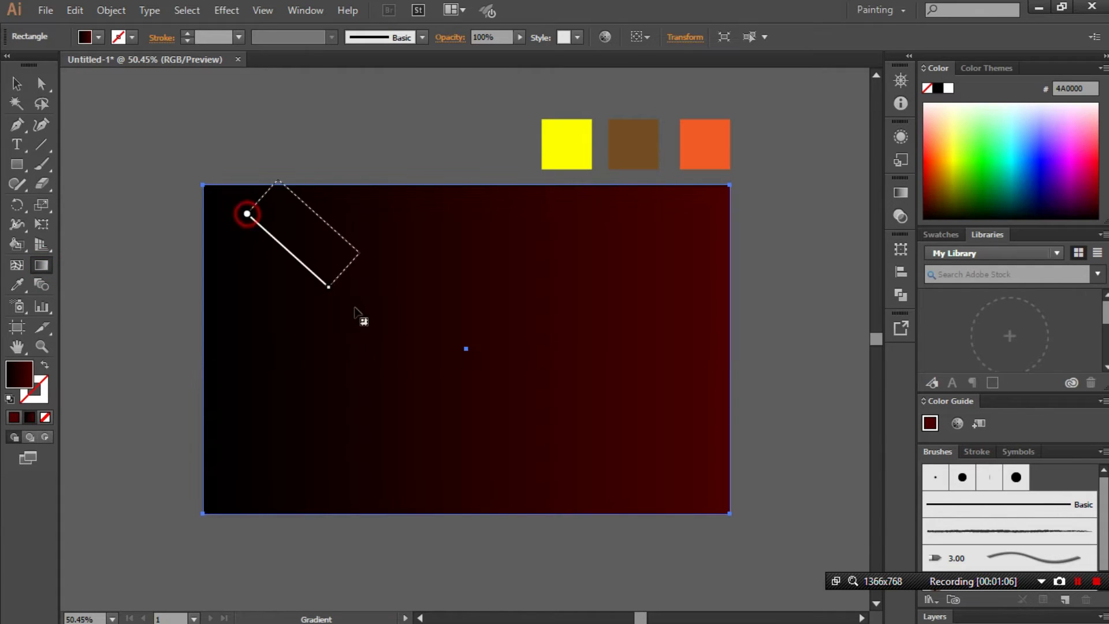
left_click_drag(245, 213, 372, 318)
left_click_drag(254, 309, 421, 341)
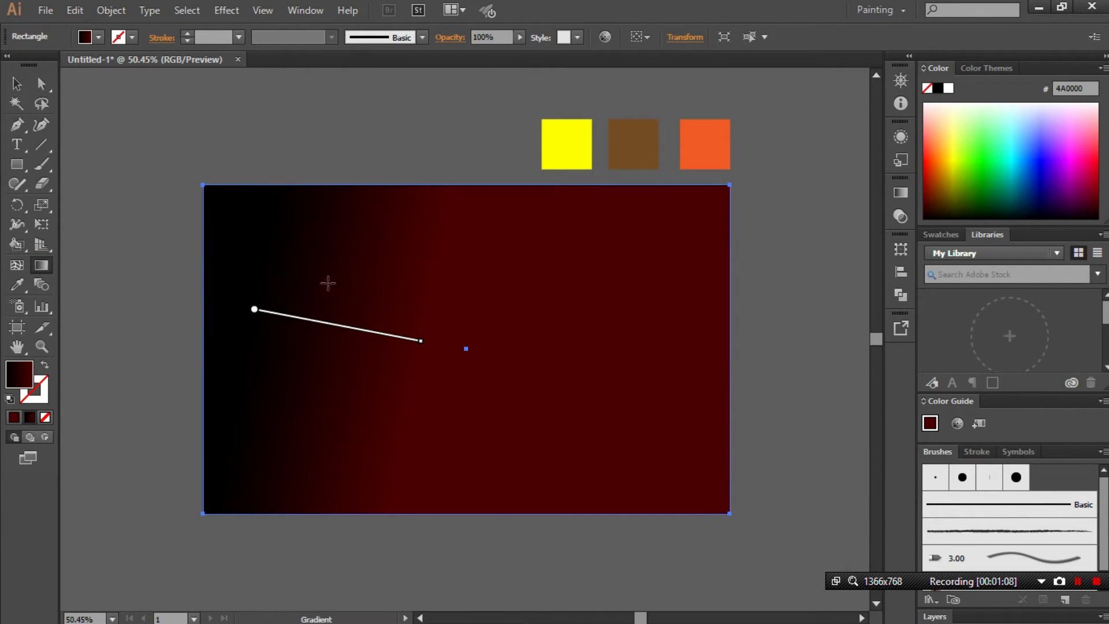
left_click_drag(267, 226, 389, 276)
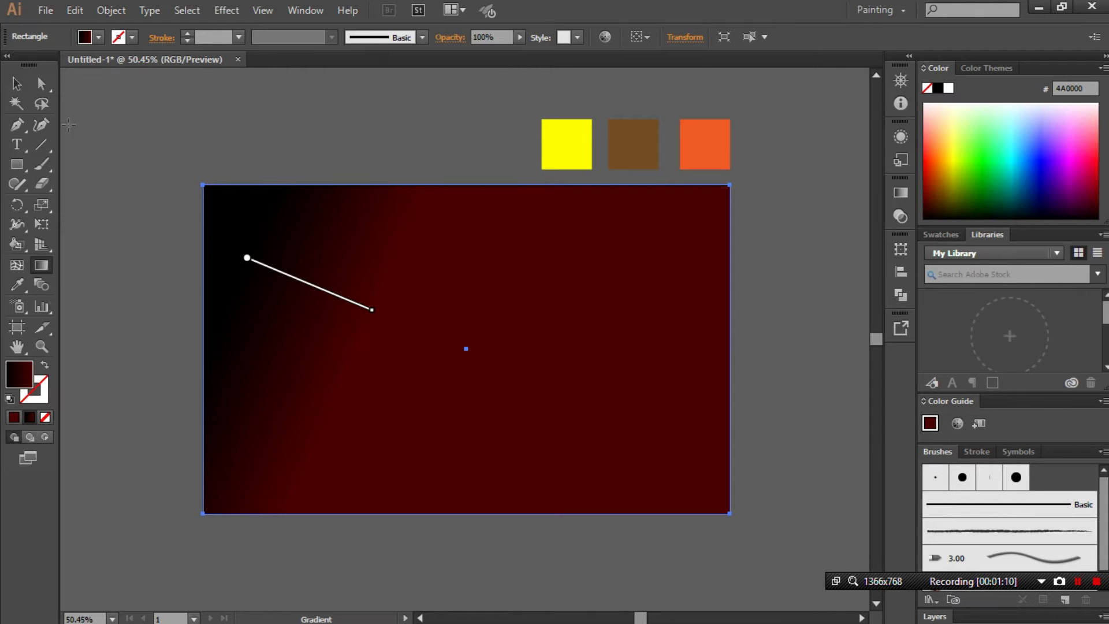
left_click(16, 83)
left_click(426, 151)
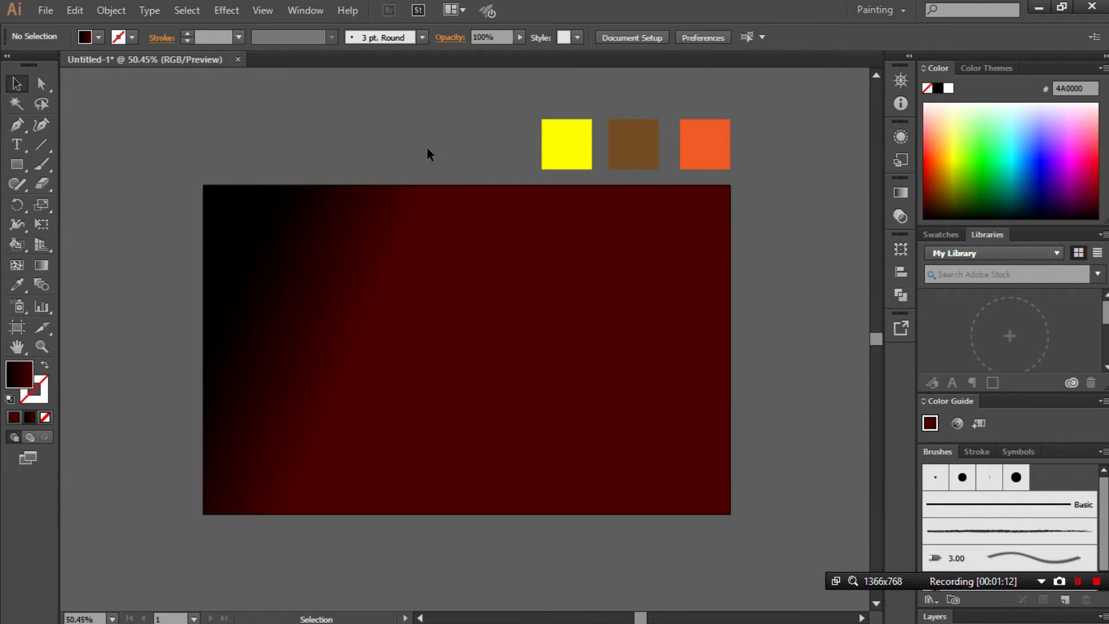
left_click(415, 317)
left_click(266, 141)
Draw a circle about 486 px wide and move it to the upper centre
left_click_drag(339, 159, 296, 176)
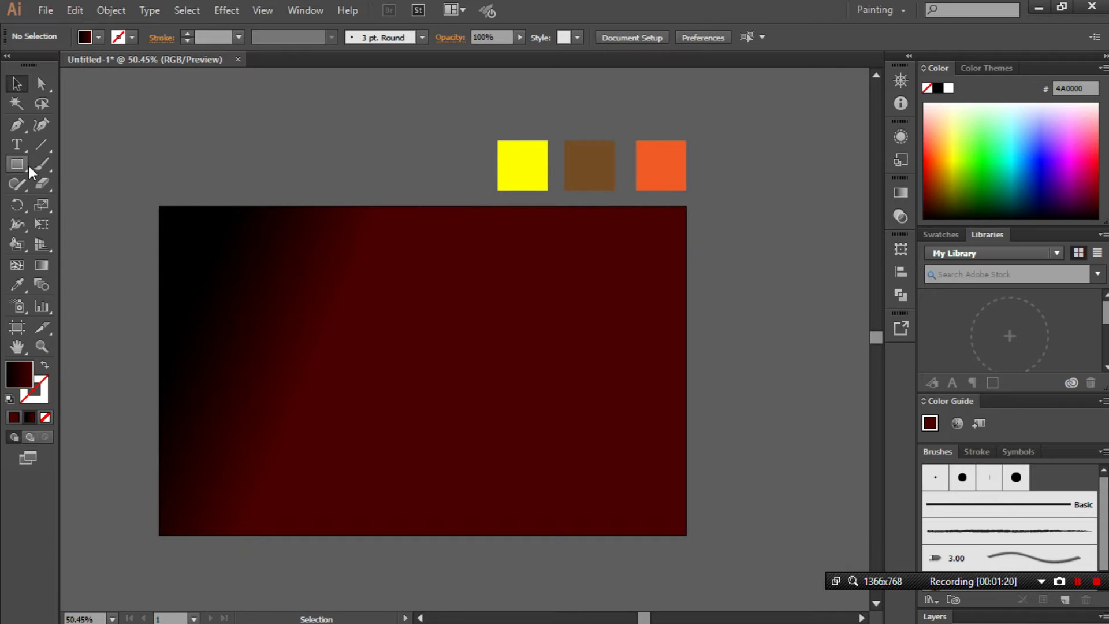
left_click_drag(29, 164, 95, 203)
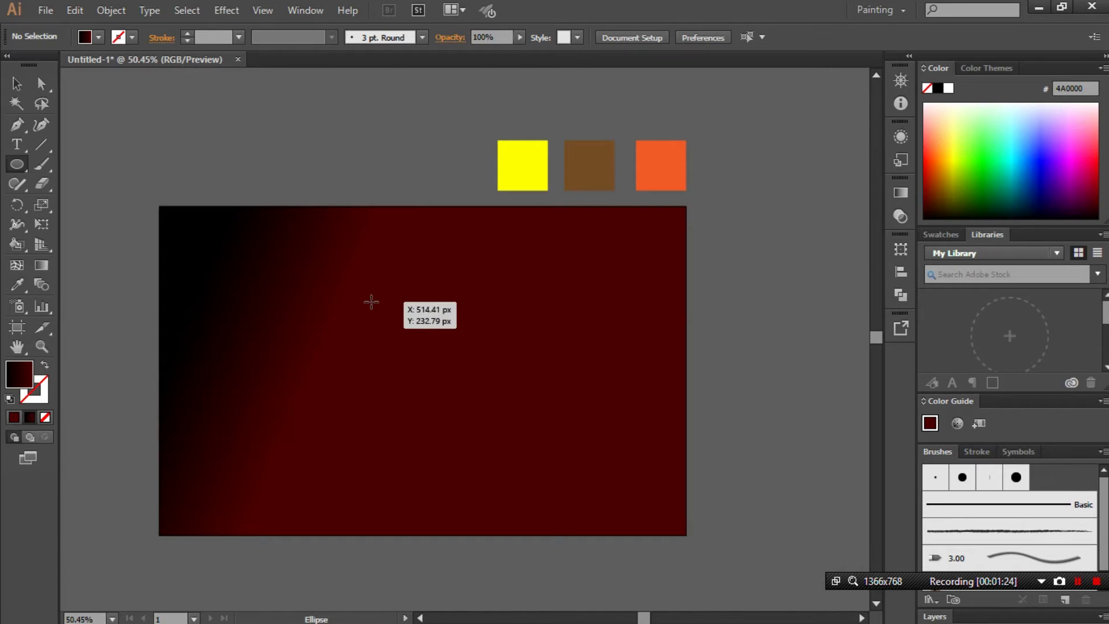
left_click_drag(371, 302, 564, 470)
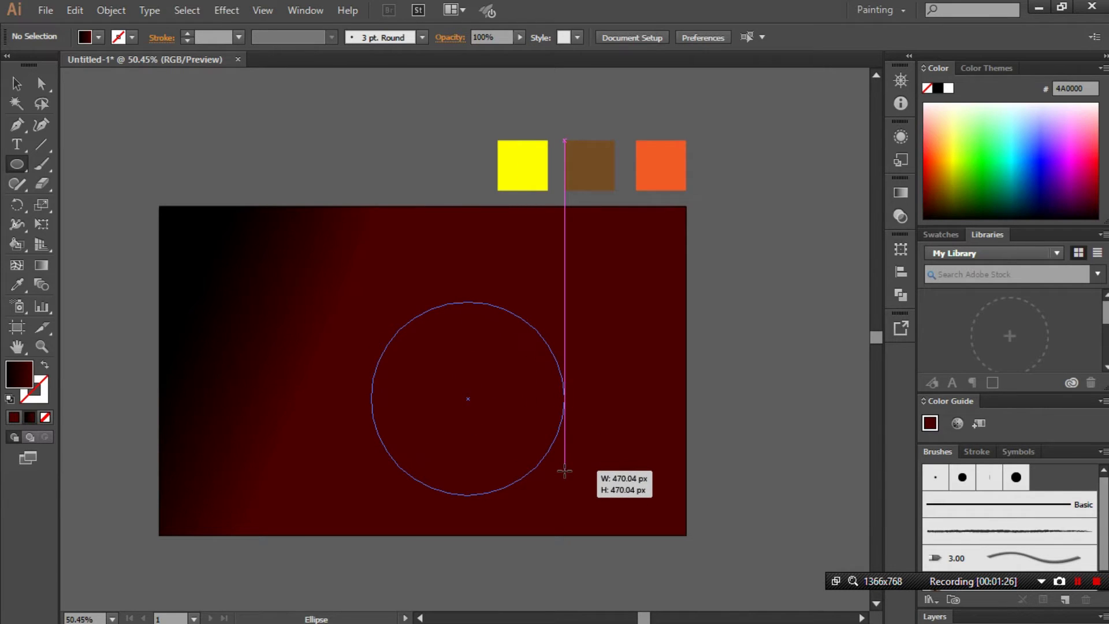
left_click_drag(564, 471, 570, 478)
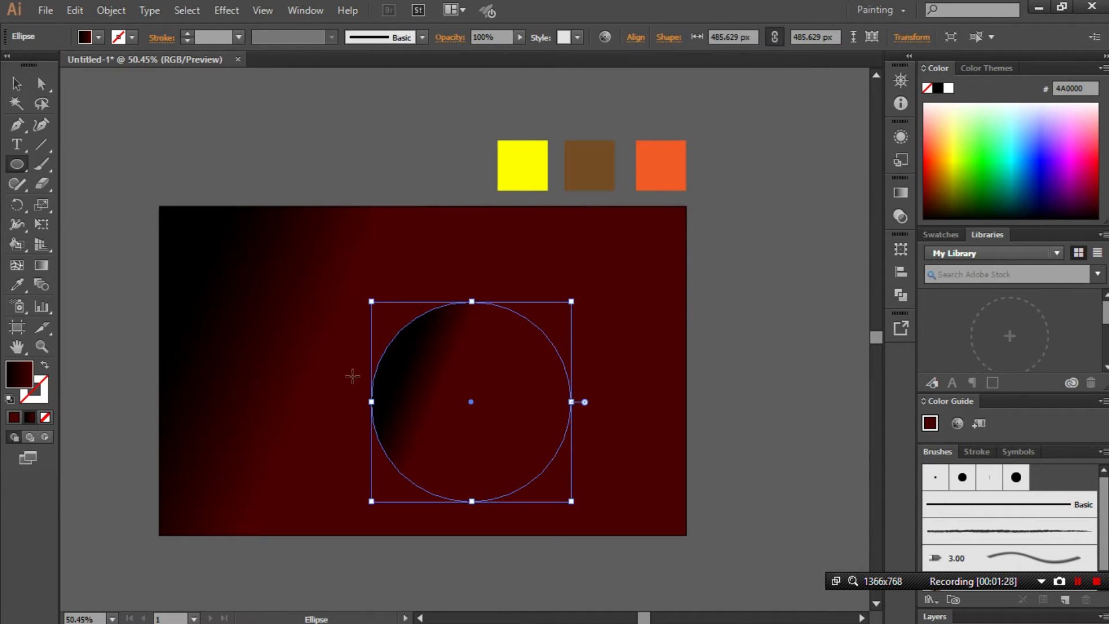
left_click(16, 84)
left_click_drag(489, 393, 448, 356)
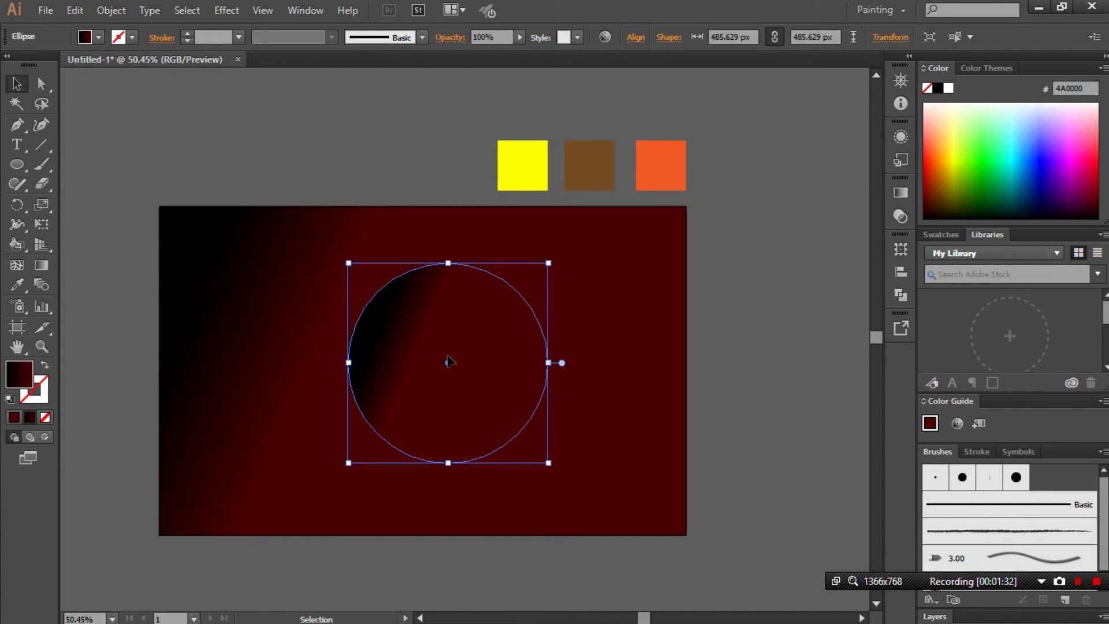
Give the circle a 5 pt yellow outline with no fill
left_click(18, 286)
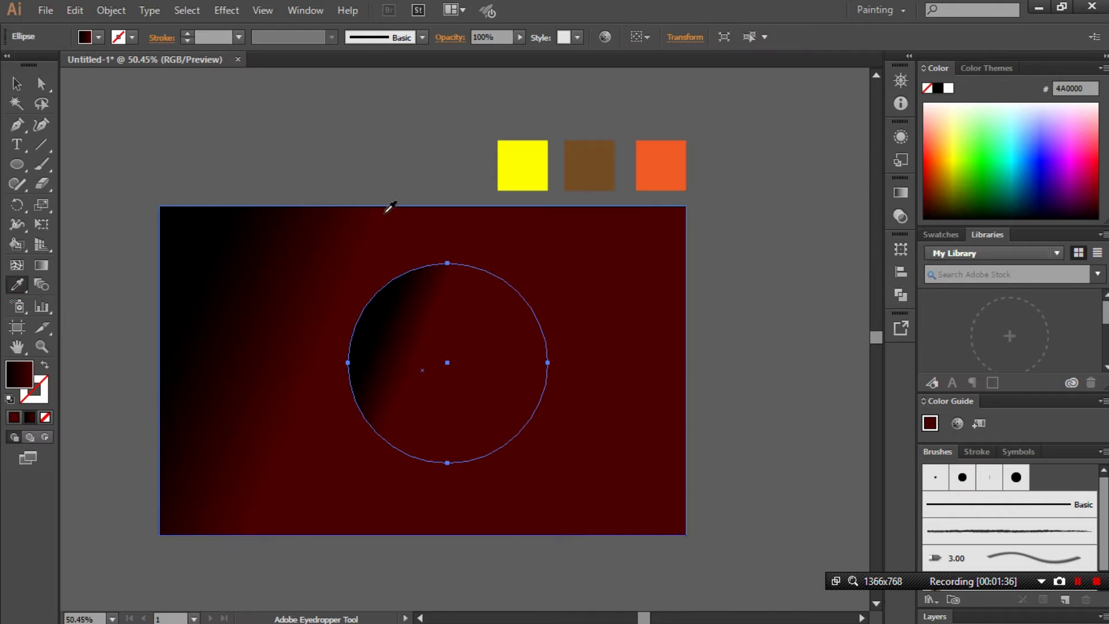
left_click(525, 164)
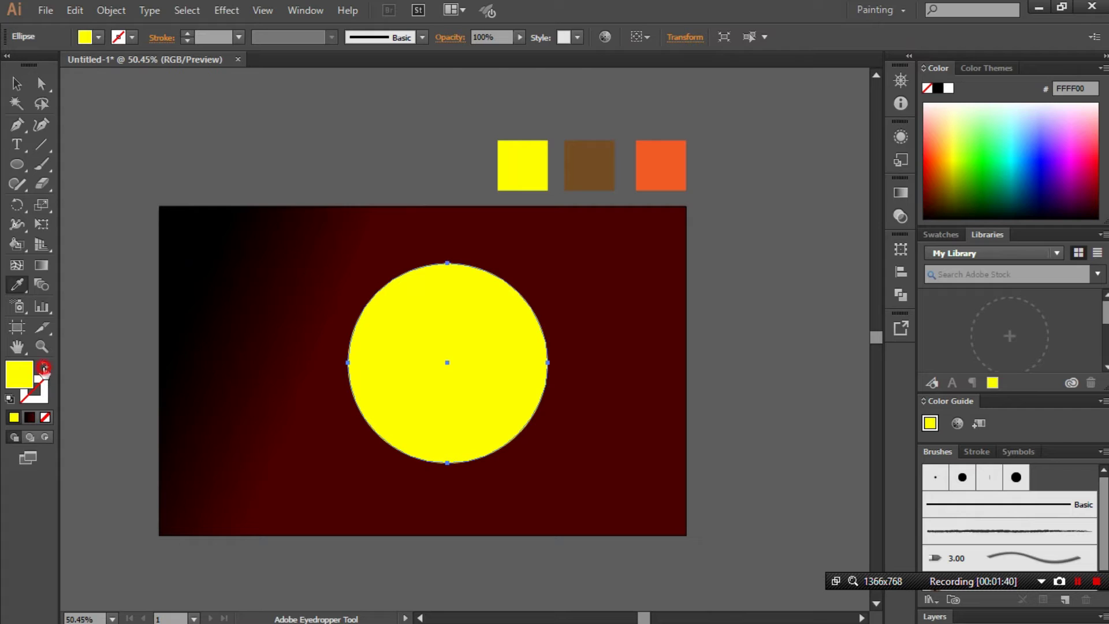
left_click(44, 368)
left_click(16, 83)
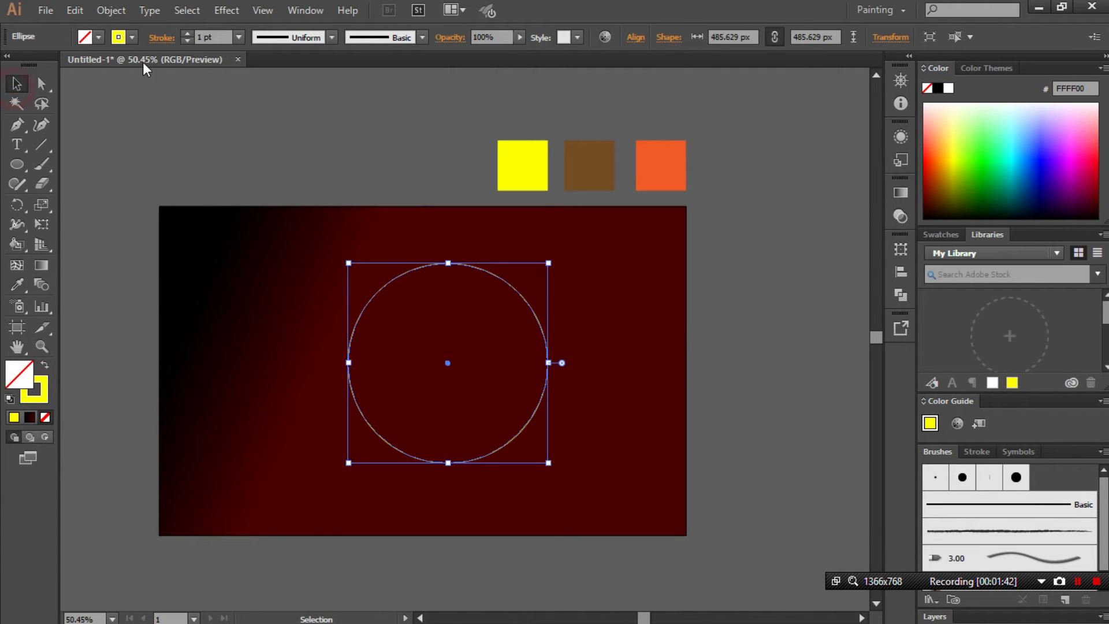
left_click(188, 33)
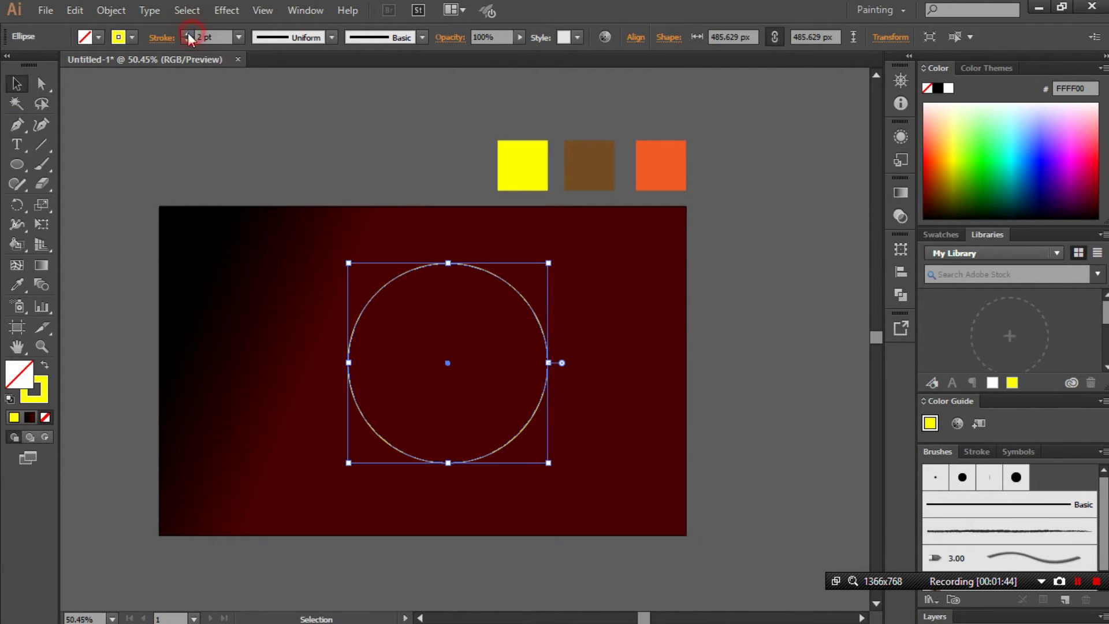
left_click(188, 33)
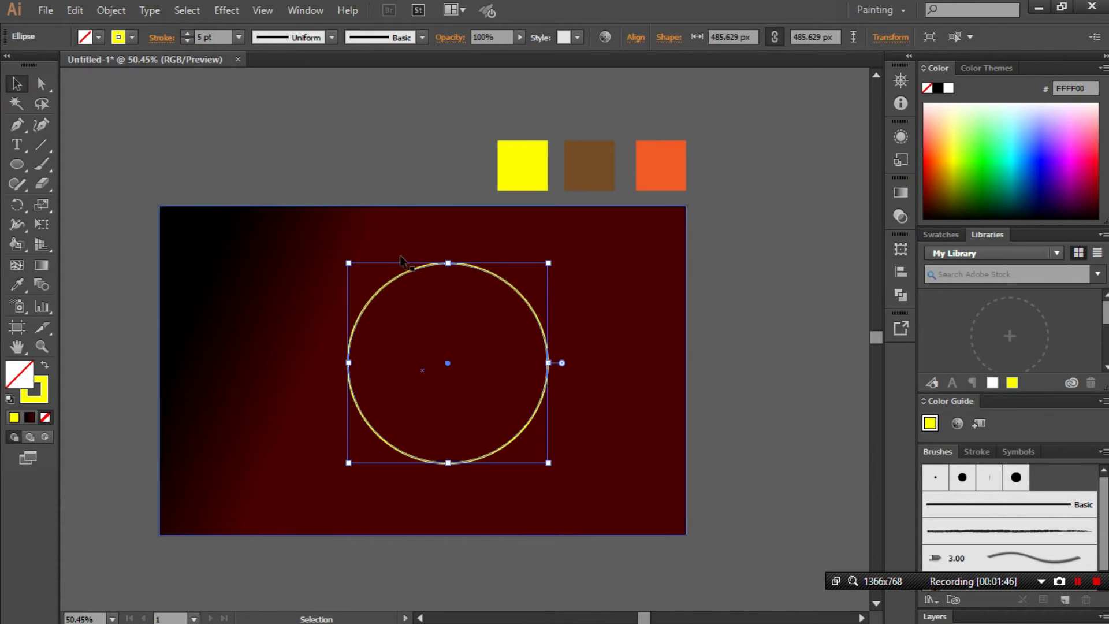
left_click(381, 141)
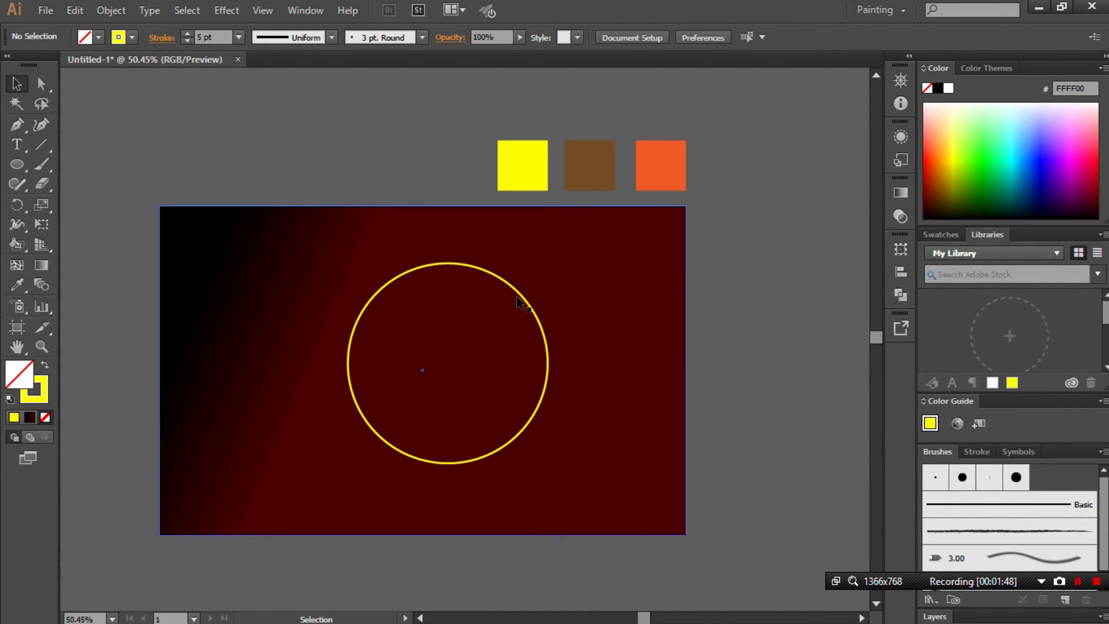
Reposition the yellow circle higher on the canvas
left_click_drag(517, 301, 405, 101)
scroll(405, 199, "up", 2)
scroll(411, 227, "up", 2)
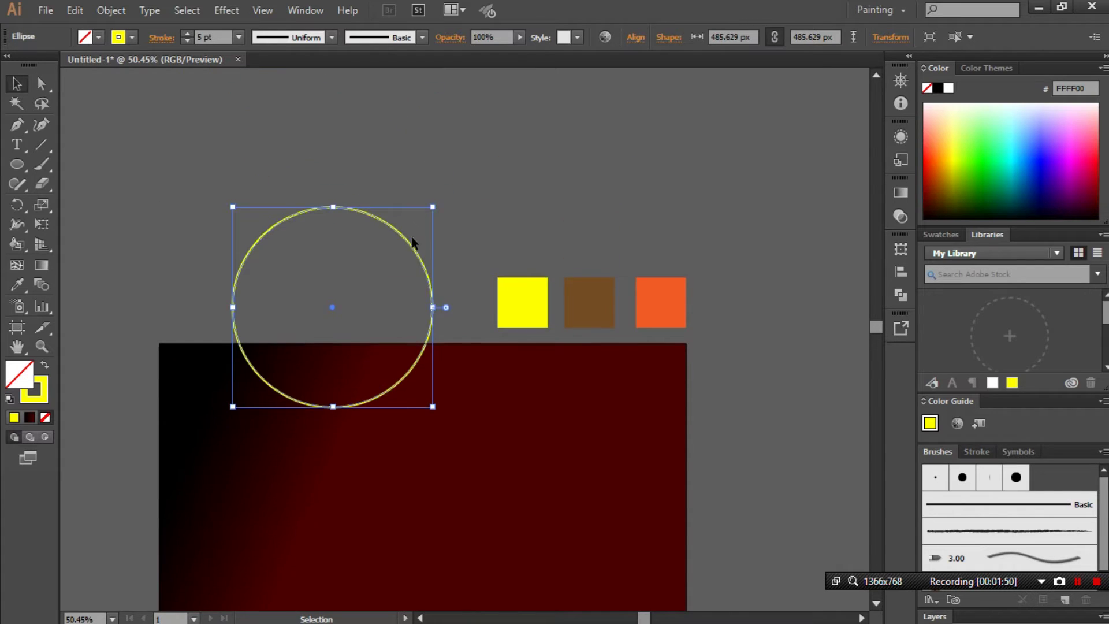
scroll(415, 257, "up", 1)
mouse_move(426, 268)
left_mouse_down()
mouse_move(488, 237)
mouse_move(458, 228)
left_mouse_up()
left_click(516, 218)
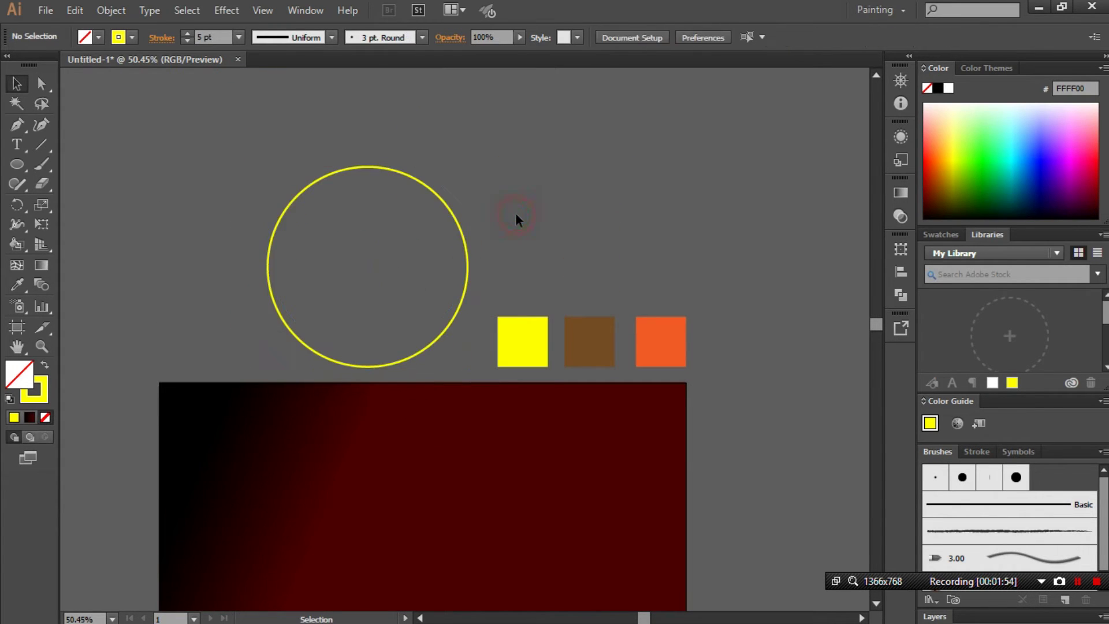
left_click_drag(367, 168, 489, 229)
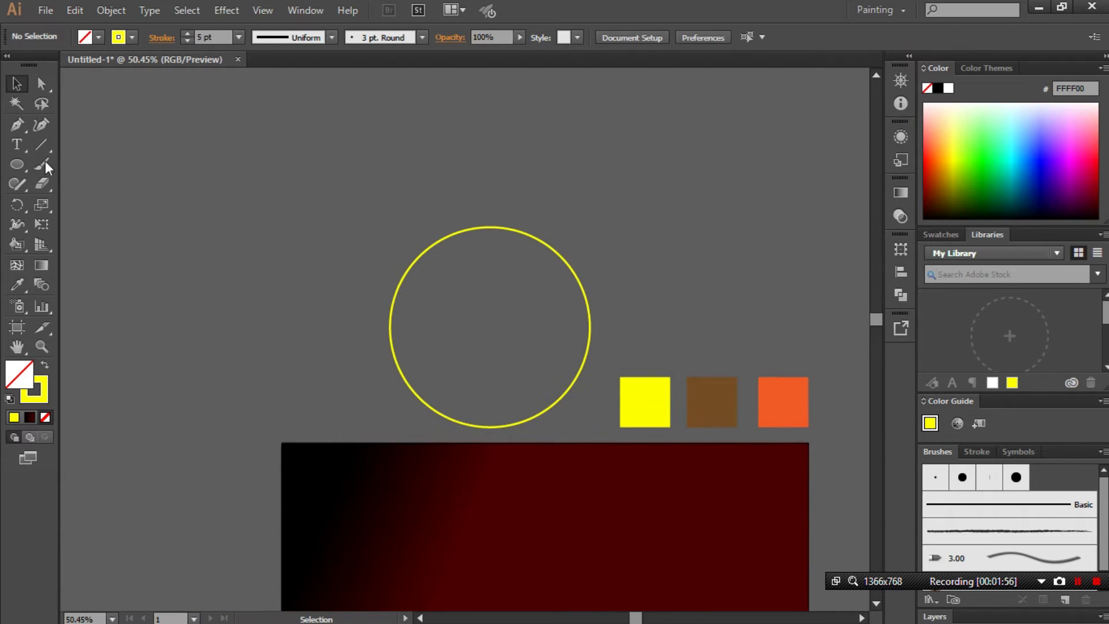
Draw a rectangle over the circle's top half, send it to back, and select both shapes
left_click(16, 165)
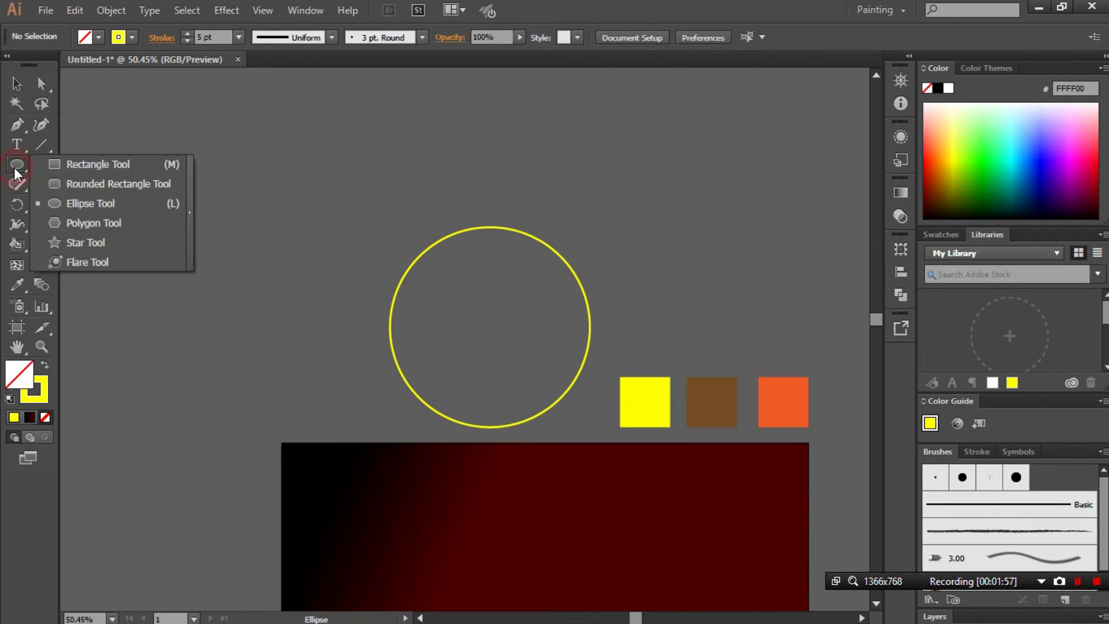
left_click(110, 162)
mouse_move(350, 178)
left_mouse_down()
mouse_move(649, 305)
mouse_move(644, 292)
left_mouse_up()
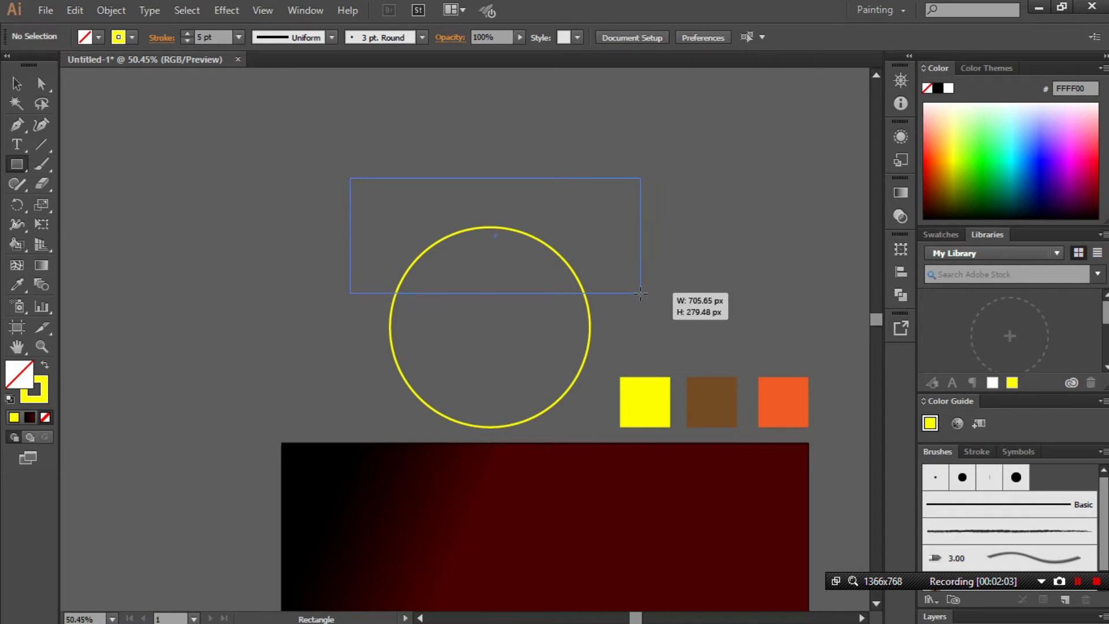
left_click_drag(643, 292, 630, 299)
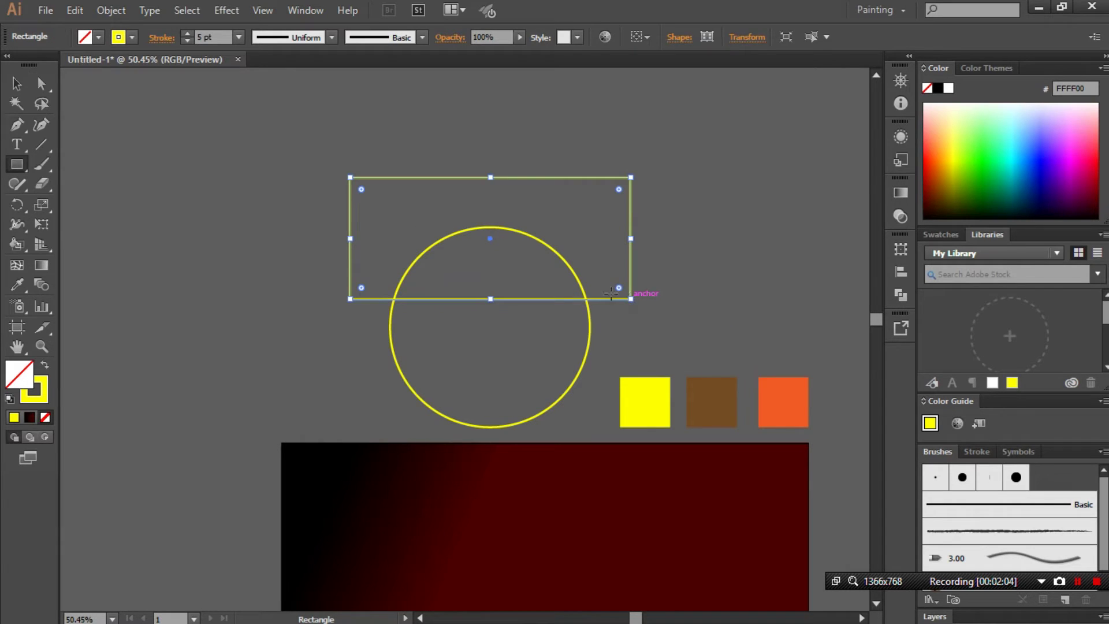
right_click(381, 180)
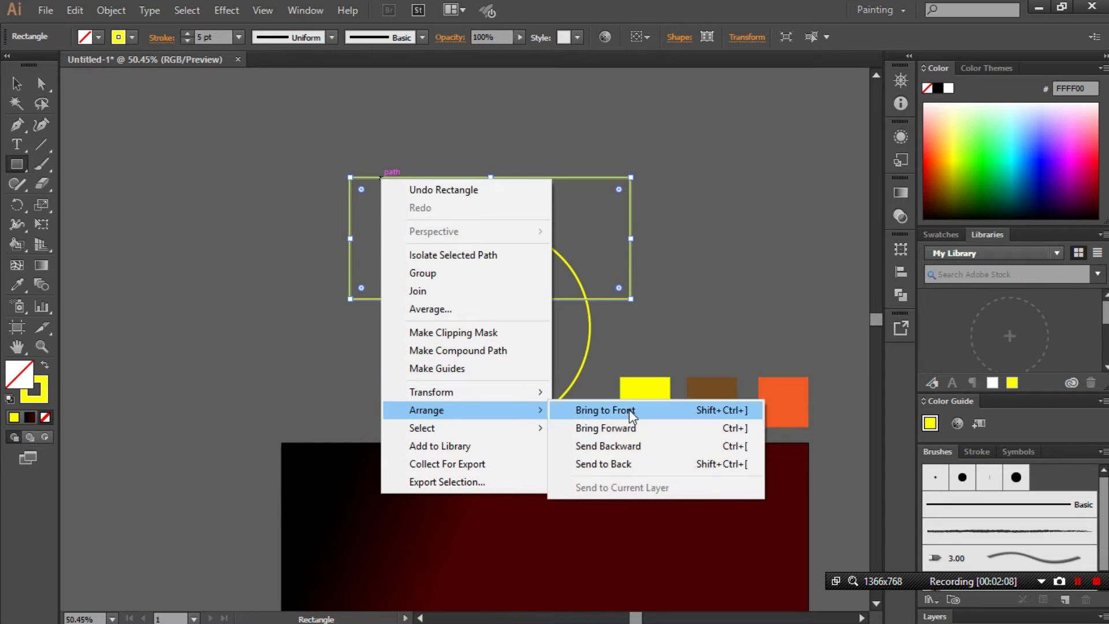
left_click(604, 463)
left_click(19, 84)
left_click(208, 187)
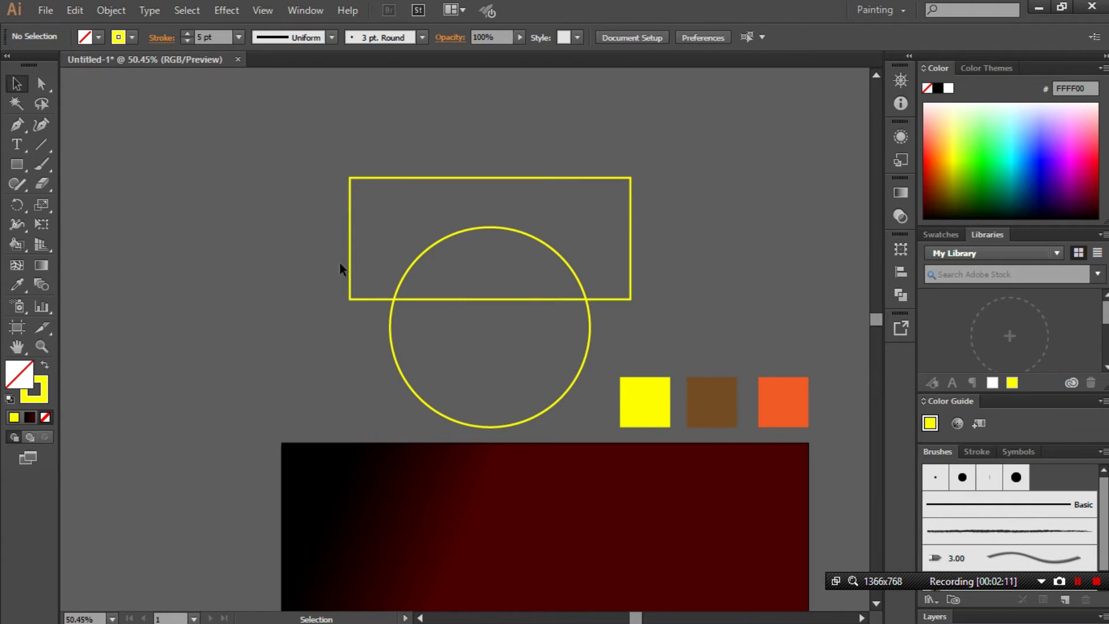
left_click_drag(519, 331, 521, 335)
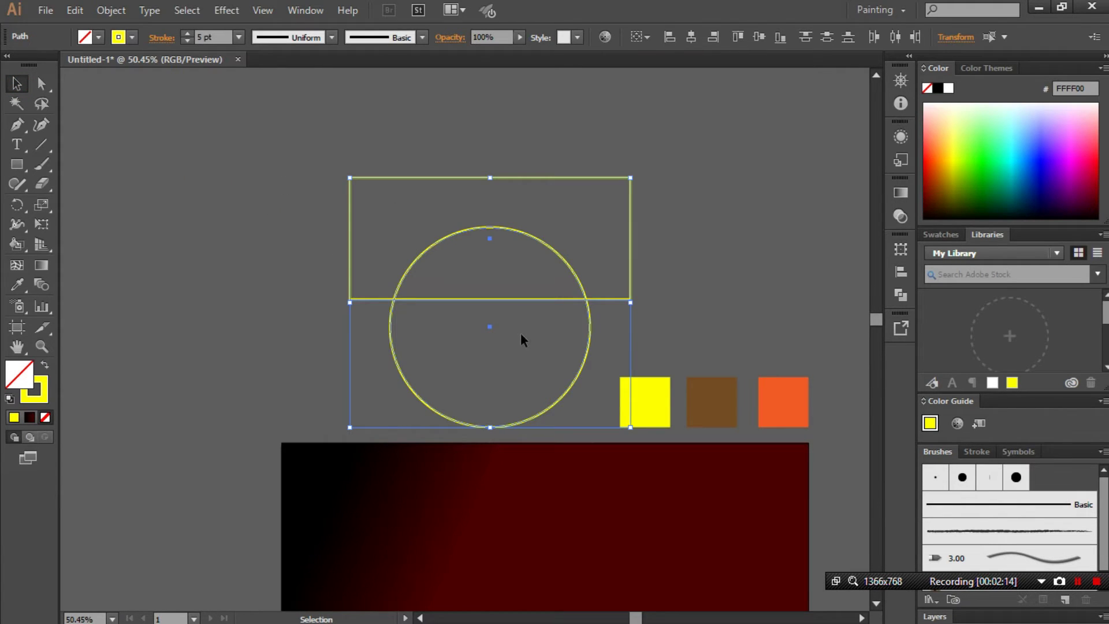
Subtract the rectangle from the circle with Pathfinder Minus Back, keeping the lower half
left_click(902, 295)
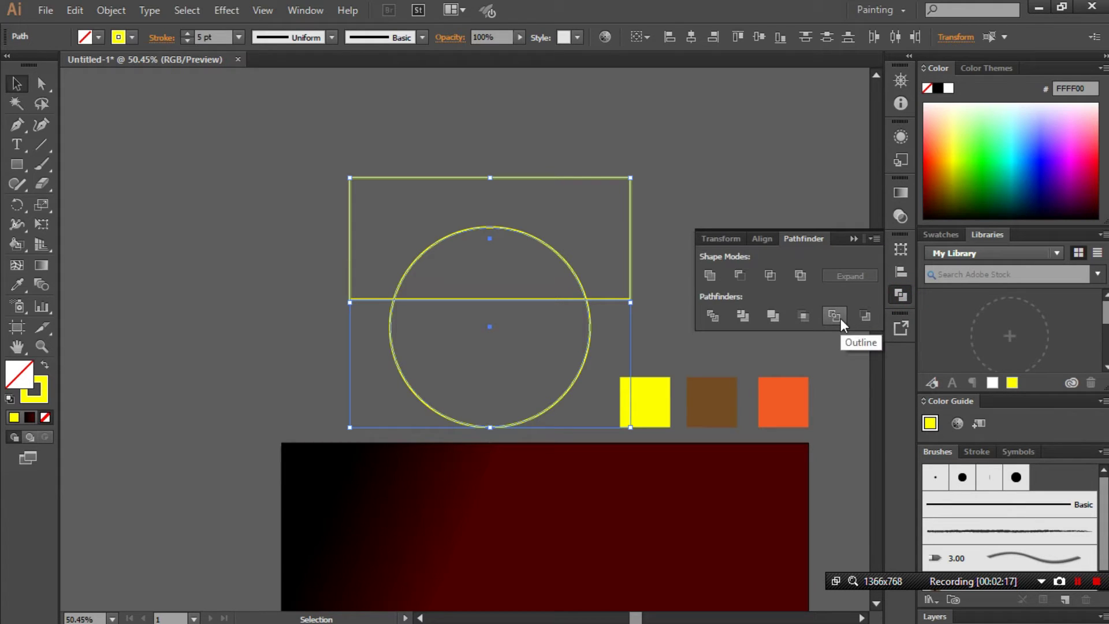
left_click(865, 316)
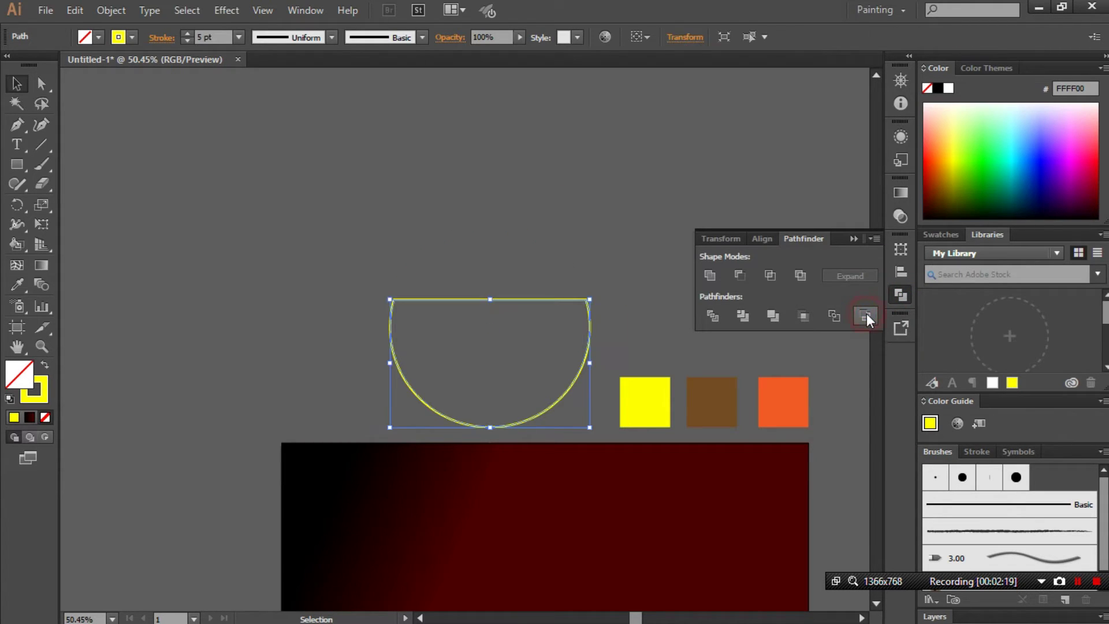
left_click(853, 240)
left_click(682, 215)
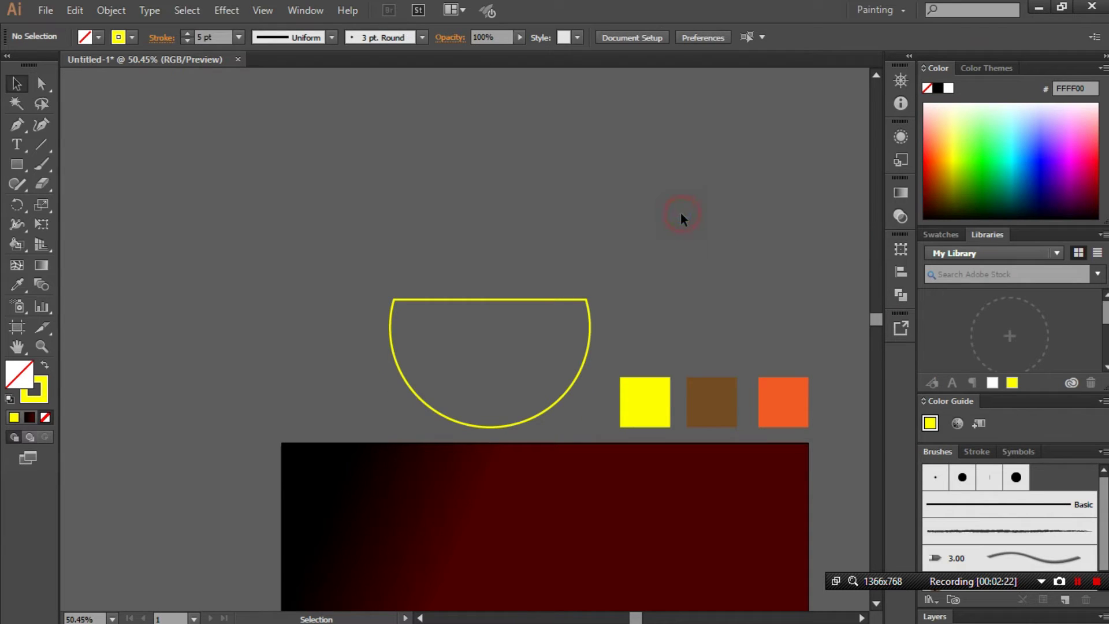
Move the half-circle down onto the dark red gradient
left_click_drag(552, 298, 552, 253)
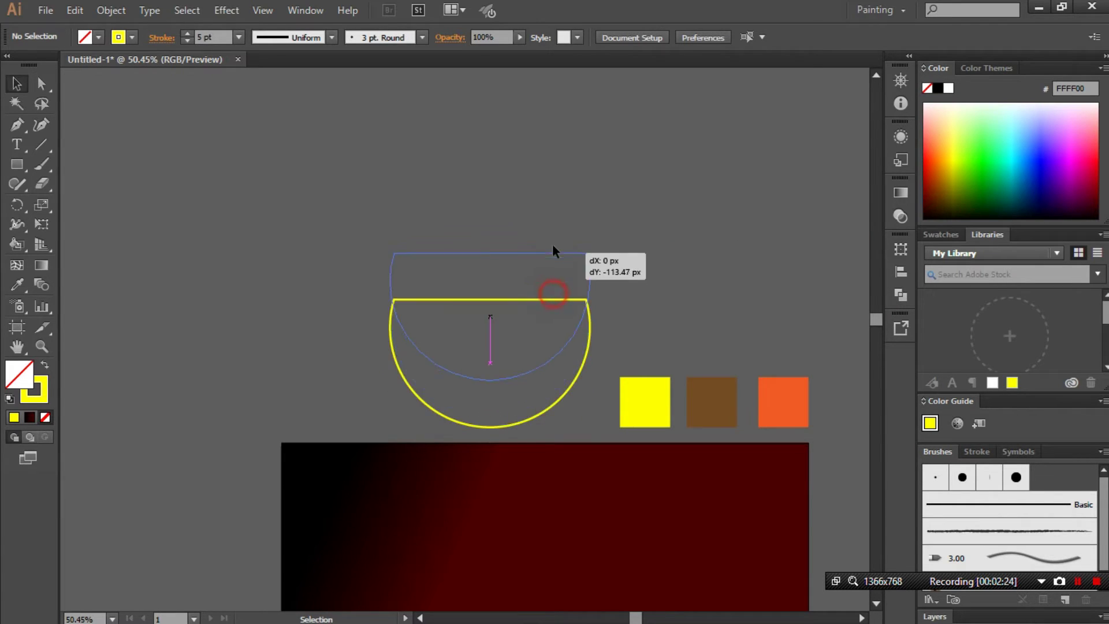
left_click(641, 239)
scroll(643, 256, "down", 3)
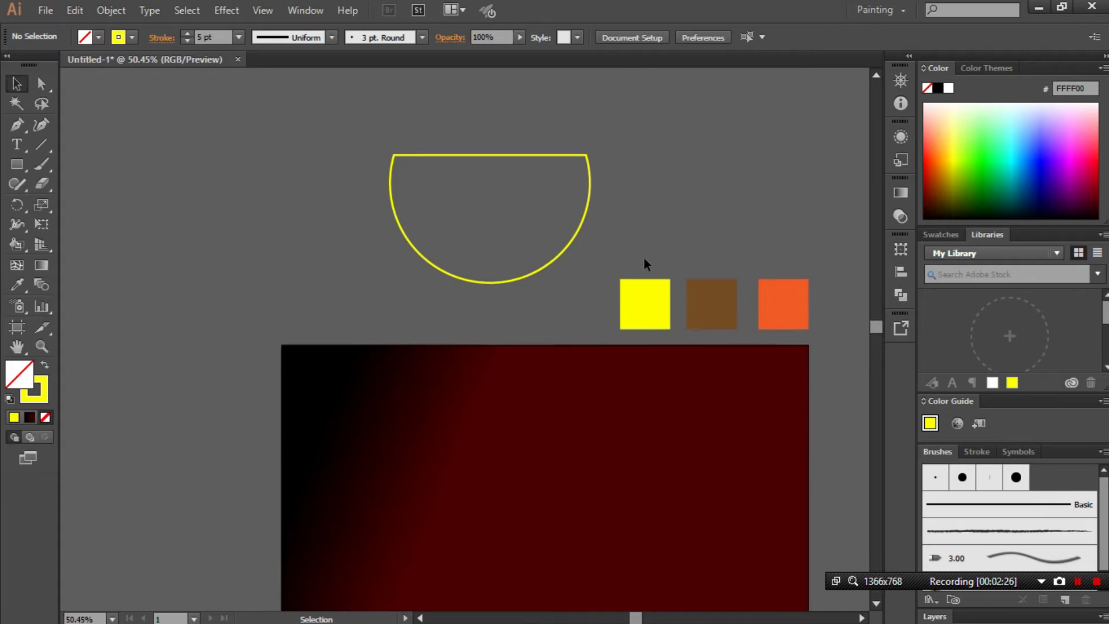
scroll(644, 256, "down", 2)
left_click_drag(547, 207, 598, 481)
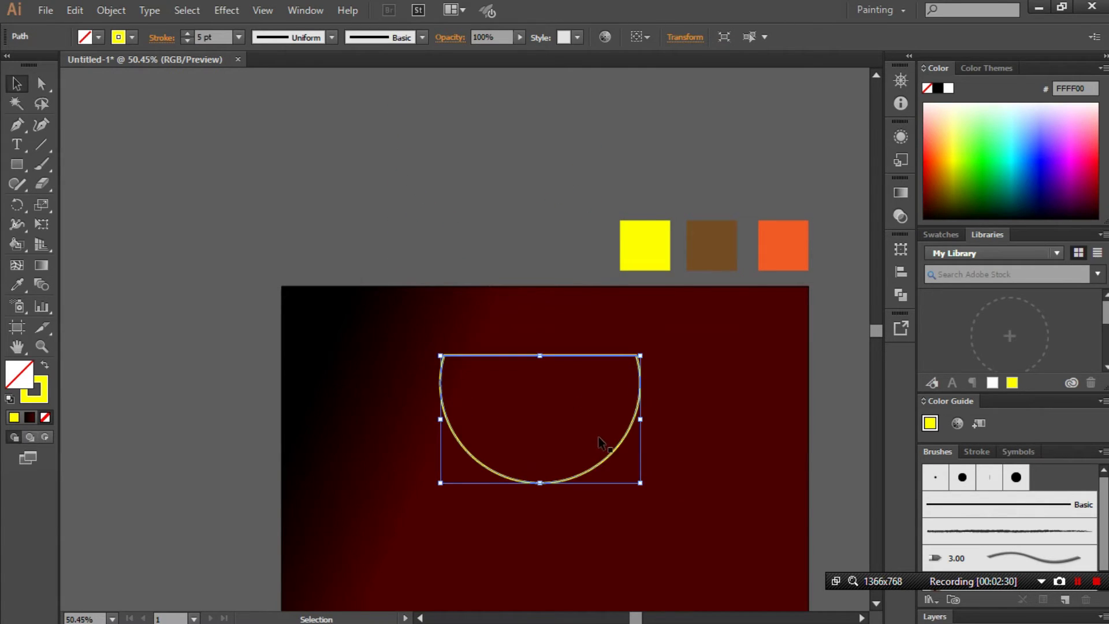
scroll(590, 395, "down", 3)
left_click_drag(594, 369, 599, 376)
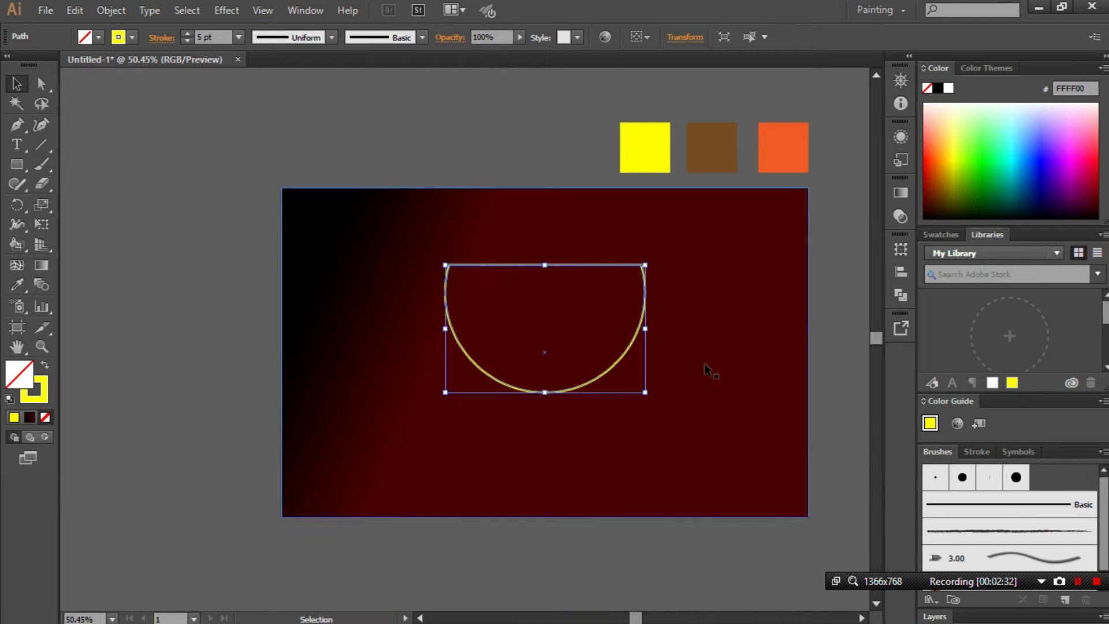
left_click(838, 349)
left_click(646, 317)
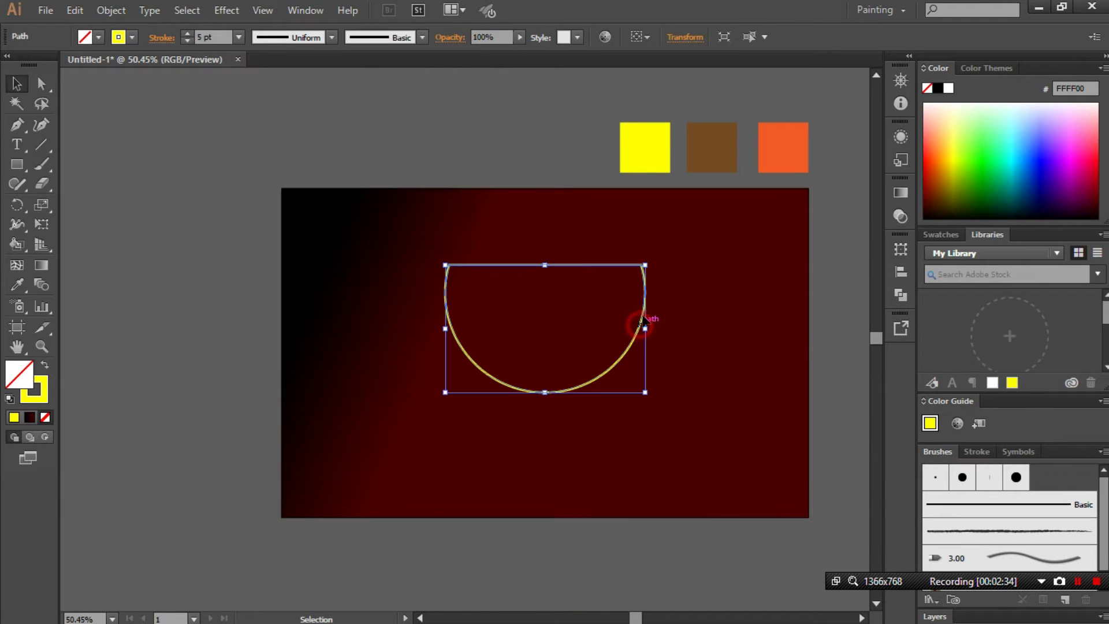
Tilt the half-circle about 13° clockwise and shift it about 49 px left
left_click_drag(651, 256, 689, 276)
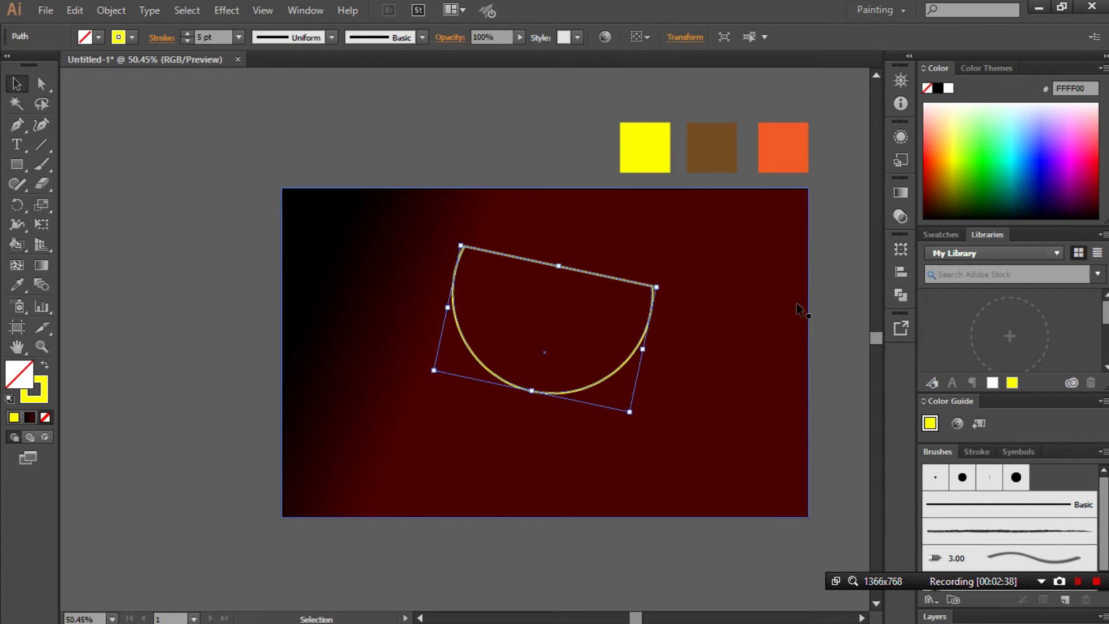
mouse_move(556, 400)
left_mouse_down()
mouse_move(532, 412)
mouse_move(548, 417)
left_mouse_up()
left_click(847, 362)
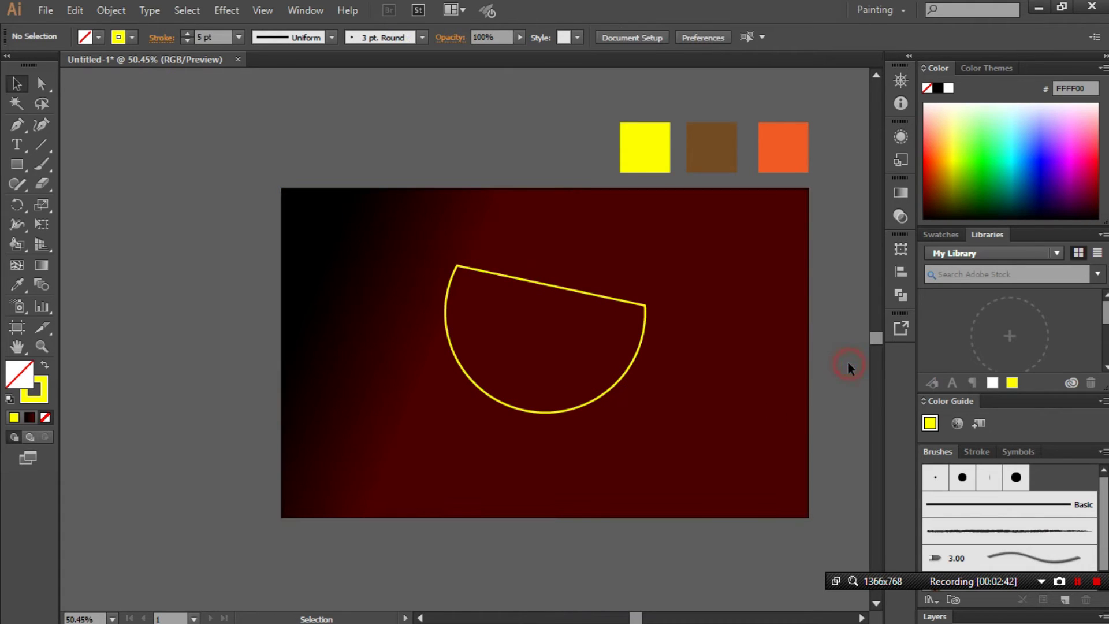
left_click_drag(601, 398, 573, 397)
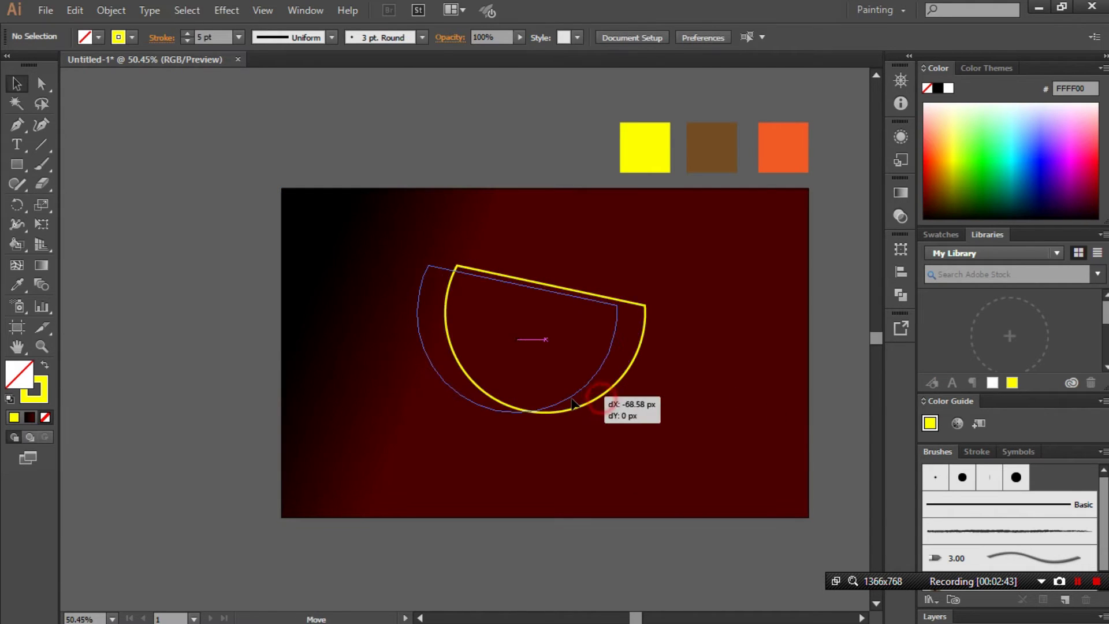
left_click(853, 366)
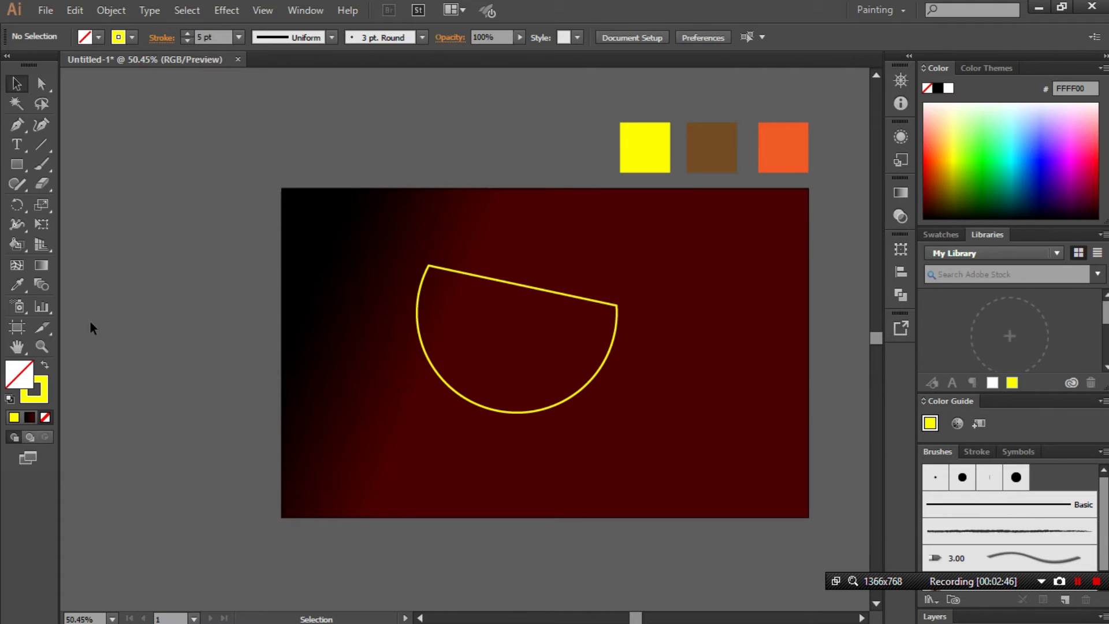
left_click(41, 346)
left_click_drag(402, 244, 673, 433)
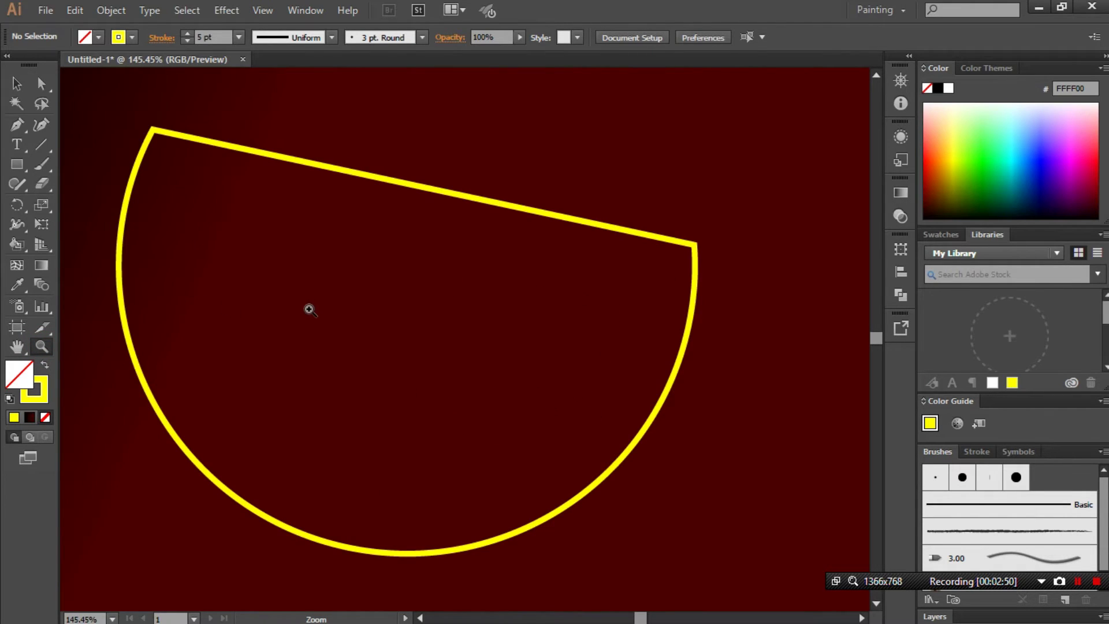
Scribble thin yellow zig-zag Paintbrush strokes from the half-circle's flat edge to its curved bottom
scroll(293, 304, "up", 3)
scroll(265, 299, "up", 3)
mouse_move(249, 320)
left_mouse_down()
mouse_move(385, 264)
mouse_move(351, 244)
left_mouse_up()
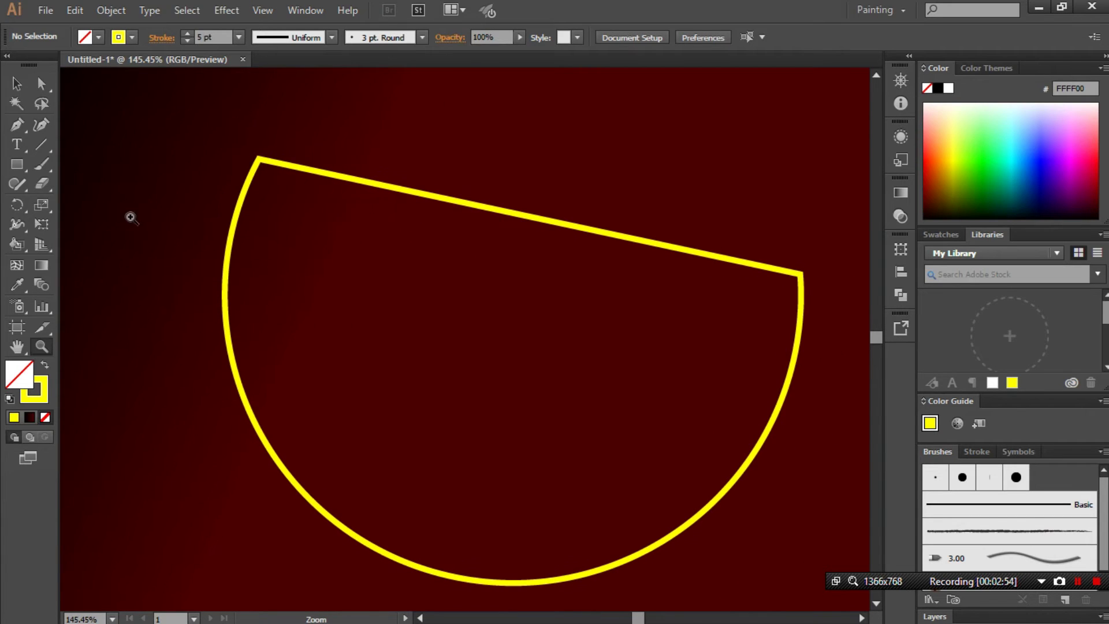
left_click(47, 168)
mouse_move(191, 258)
left_mouse_down()
mouse_move(192, 277)
mouse_move(281, 166)
mouse_move(802, 287)
mouse_move(744, 289)
mouse_move(393, 208)
mouse_move(279, 195)
mouse_move(788, 324)
mouse_move(707, 332)
mouse_move(482, 270)
mouse_move(257, 234)
mouse_move(359, 280)
mouse_move(596, 314)
mouse_move(792, 362)
mouse_move(751, 367)
mouse_move(426, 302)
mouse_move(289, 291)
mouse_move(225, 268)
mouse_move(364, 312)
mouse_move(638, 349)
mouse_move(773, 390)
mouse_move(278, 311)
mouse_move(305, 336)
mouse_move(762, 419)
mouse_move(263, 353)
mouse_move(322, 384)
mouse_move(733, 458)
mouse_move(302, 399)
left_mouse_up()
mouse_move(282, 428)
left_mouse_down()
mouse_move(703, 479)
mouse_move(316, 453)
left_mouse_up()
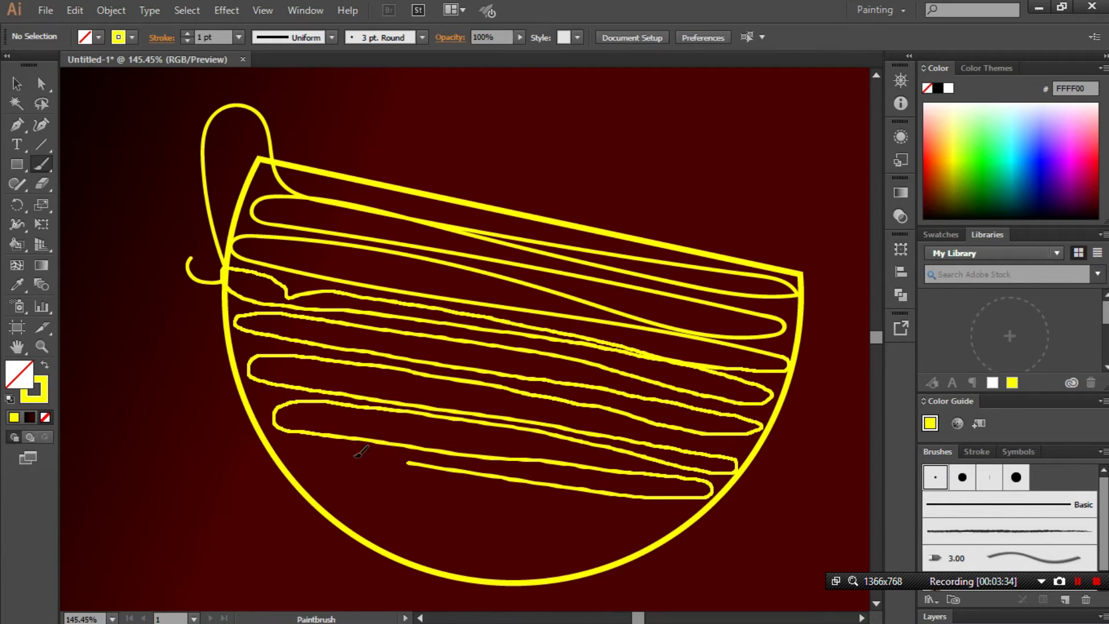
mouse_move(319, 477)
left_mouse_down()
mouse_move(687, 518)
mouse_move(341, 511)
mouse_move(487, 542)
mouse_move(621, 542)
left_mouse_up()
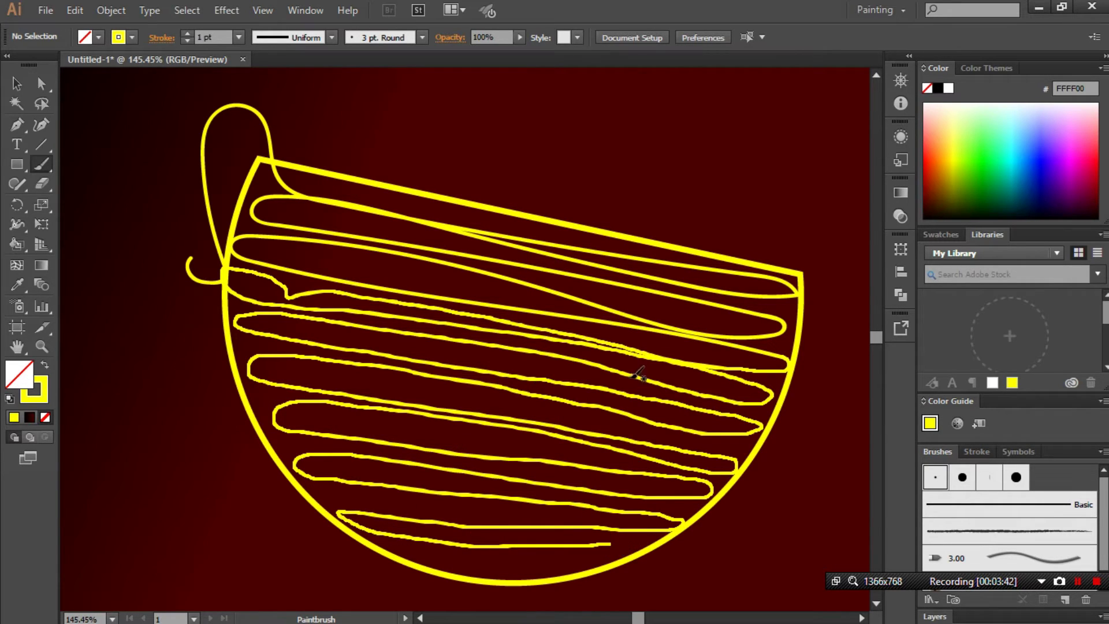
scroll(560, 396, "down", 1)
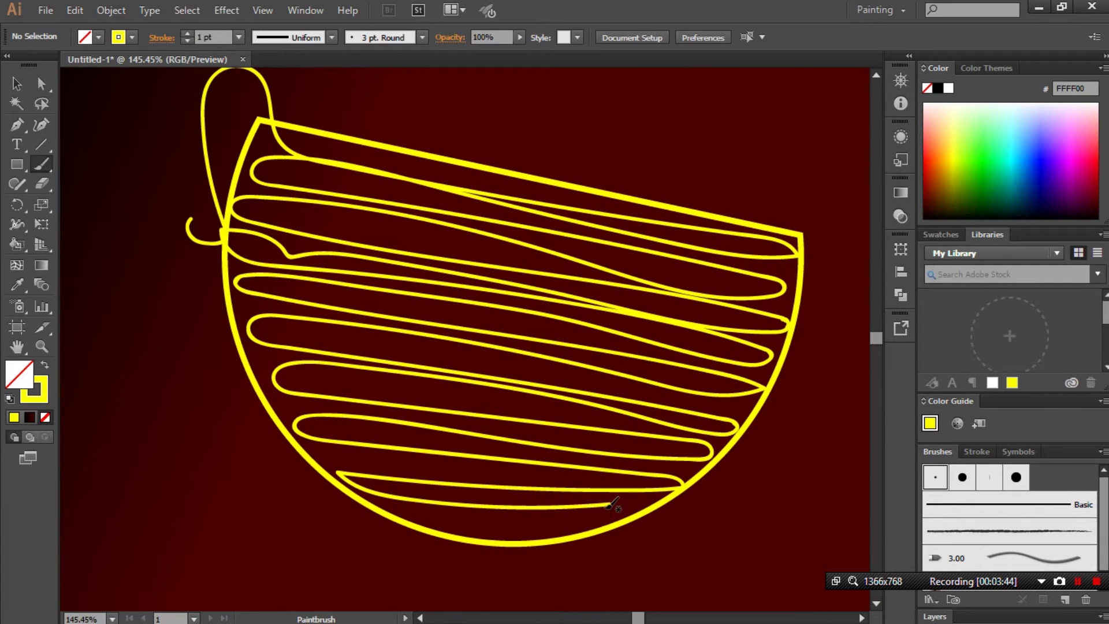
mouse_move(610, 503)
left_mouse_down()
mouse_move(645, 501)
mouse_move(430, 527)
left_mouse_up()
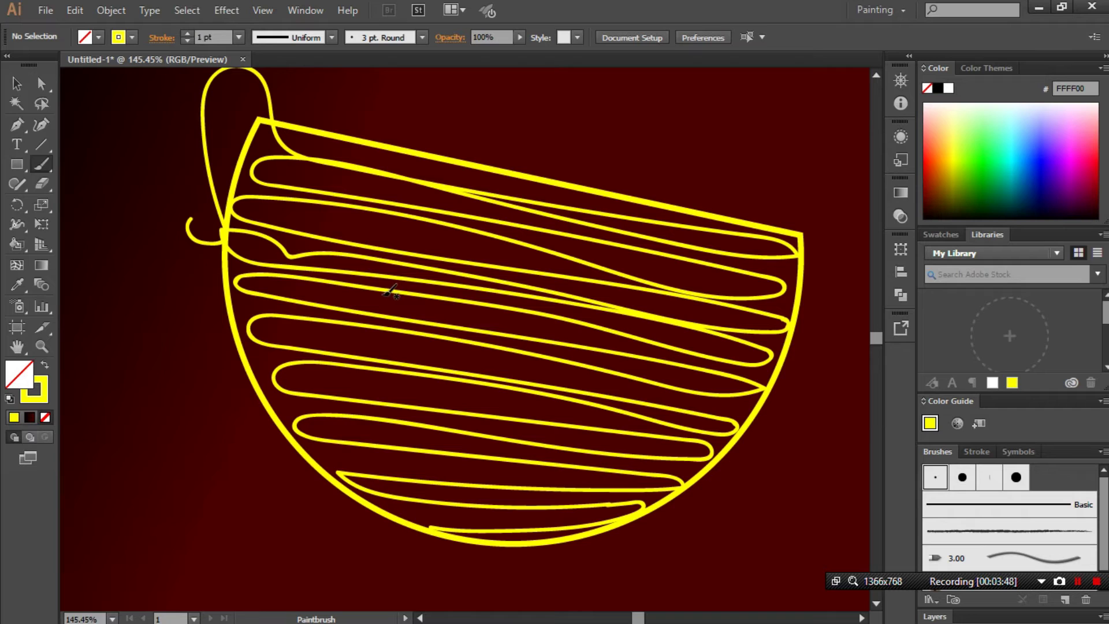
left_click(42, 348)
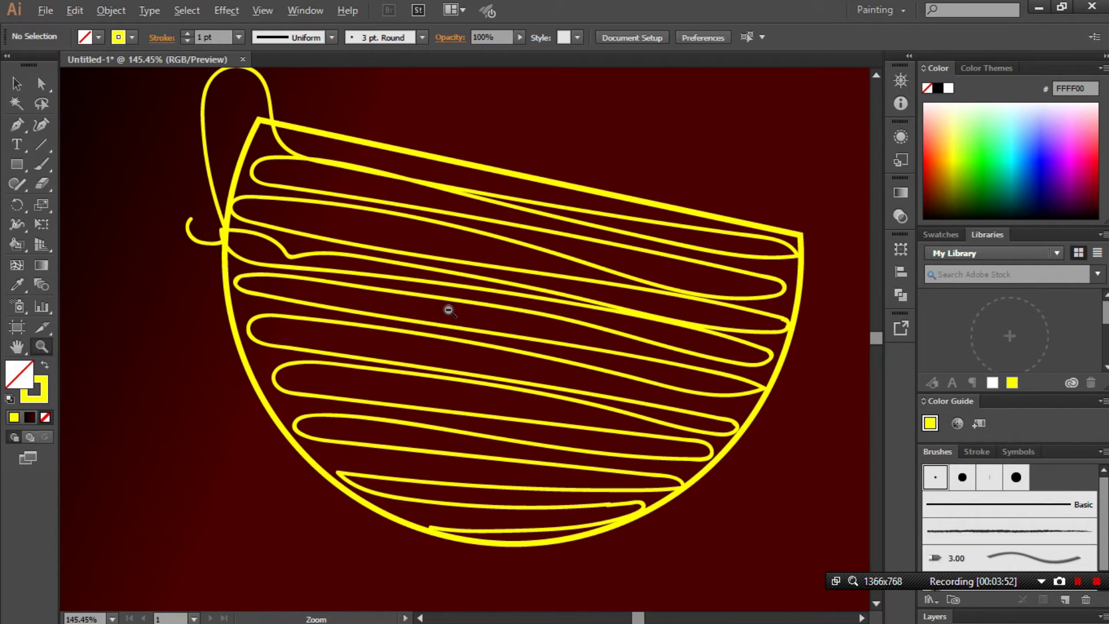
Zoom out to 50% and sample brown 754C24 with the Eyedropper as the stroke colour
left_click(449, 310, "alt")
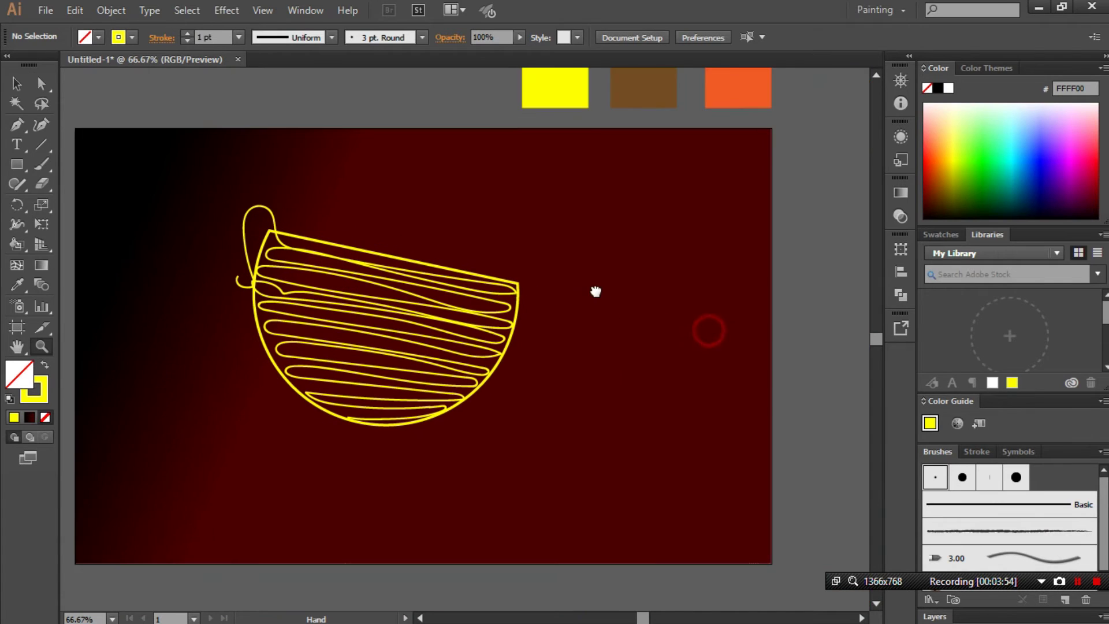
left_click_drag(710, 329, 608, 296)
right_click(542, 239)
left_click(603, 309)
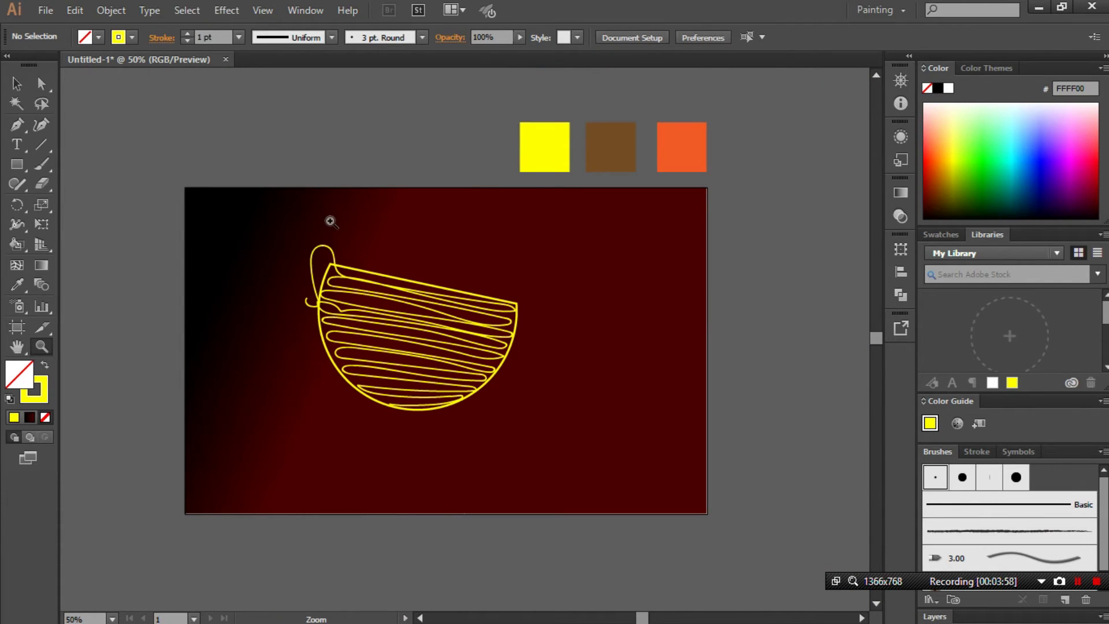
left_click(17, 84)
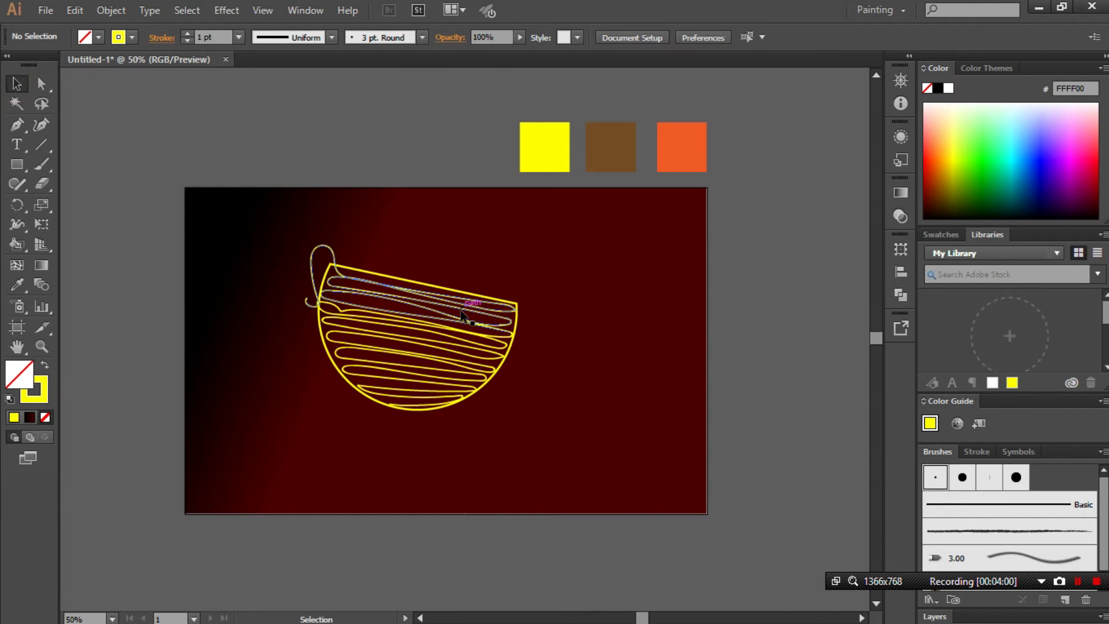
left_click(17, 285)
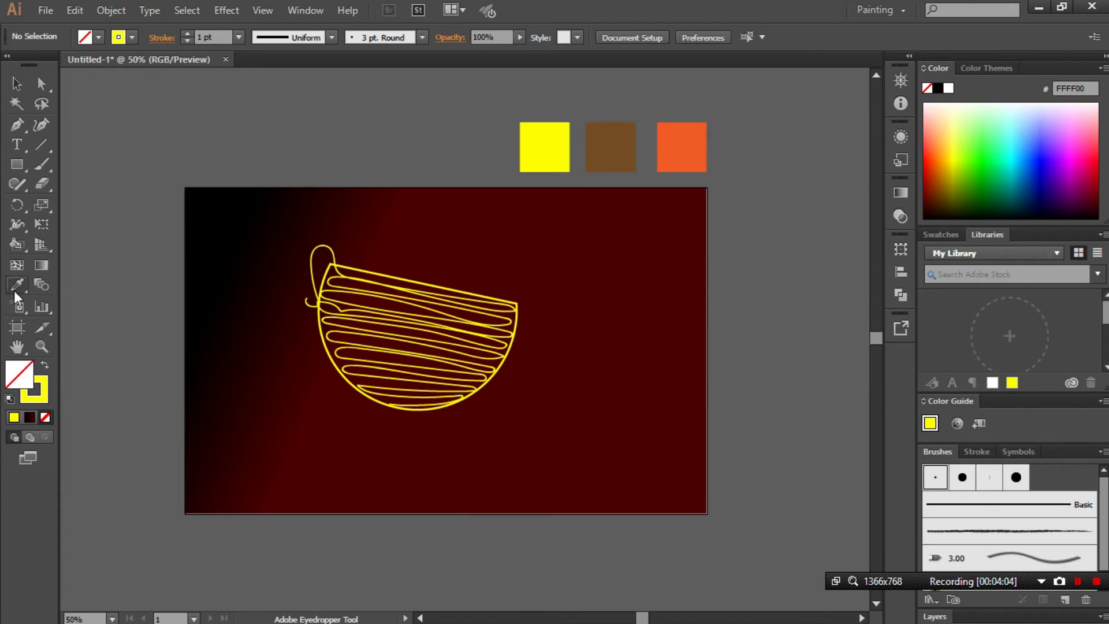
left_click(597, 147)
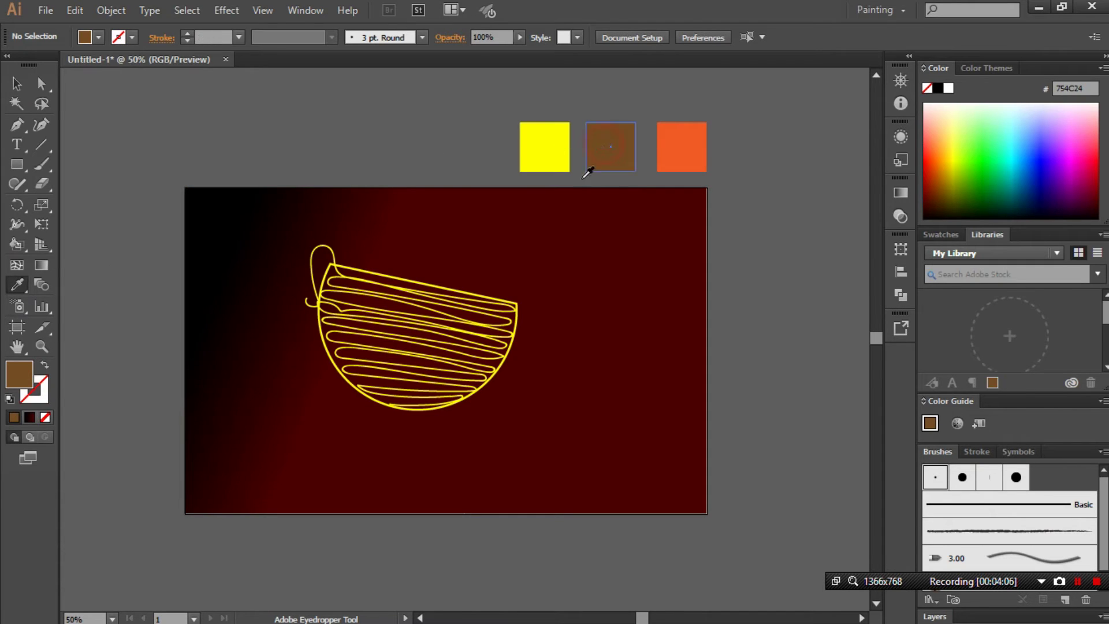
left_click(45, 367)
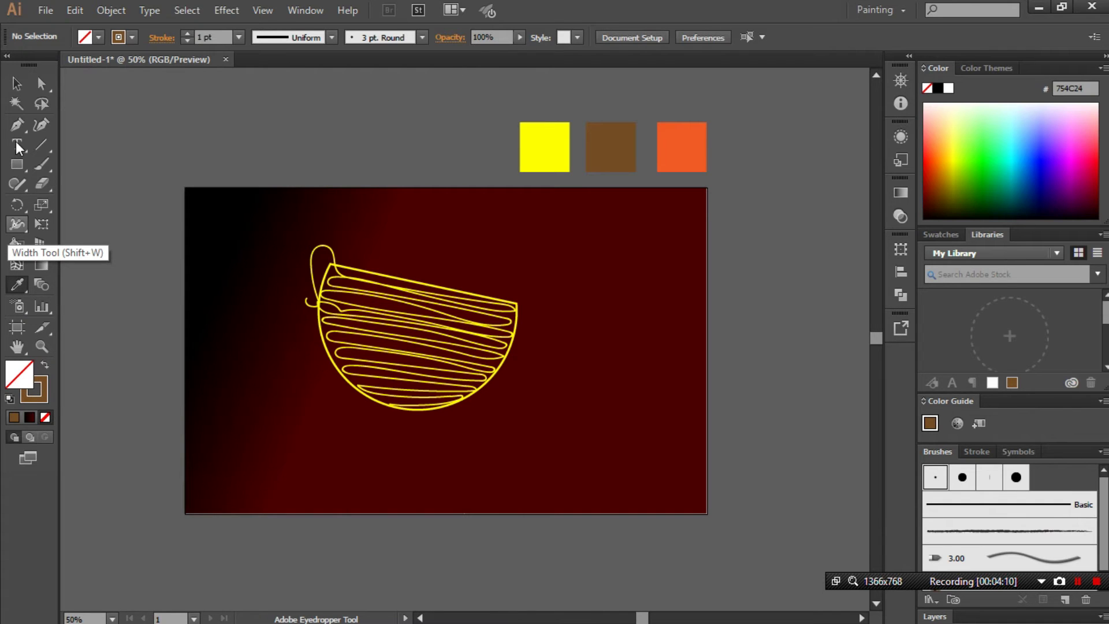
left_click(42, 347)
Trace the loop and the top rim of the half-circle with brown brush strokes
left_click_drag(289, 225, 521, 413)
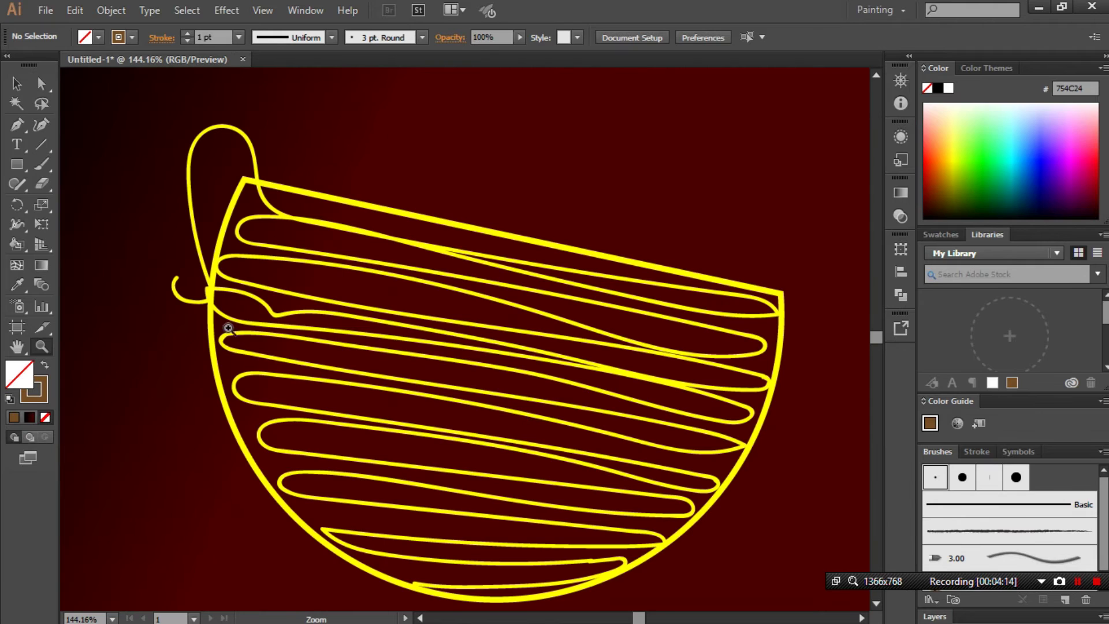
left_click(41, 164)
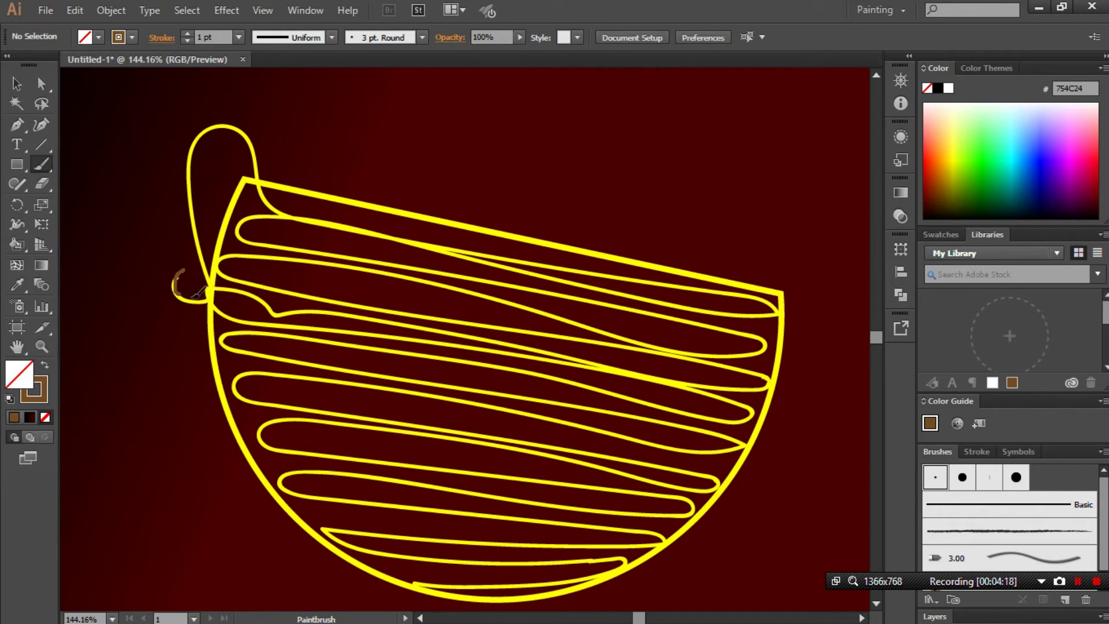
left_click_drag(218, 270, 255, 138)
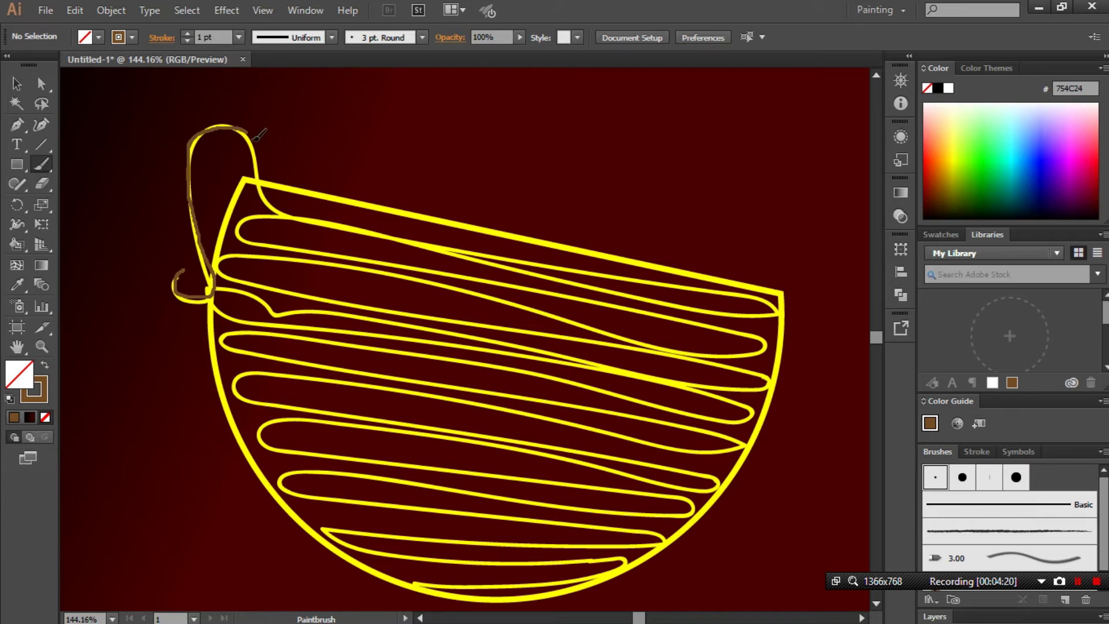
mouse_move(259, 177)
left_mouse_down()
mouse_move(738, 289)
mouse_move(235, 219)
mouse_move(759, 329)
mouse_move(731, 335)
mouse_move(393, 258)
mouse_move(247, 239)
mouse_move(364, 282)
mouse_move(720, 359)
mouse_move(682, 368)
mouse_move(440, 297)
mouse_move(253, 285)
mouse_move(435, 339)
mouse_move(738, 404)
left_mouse_up()
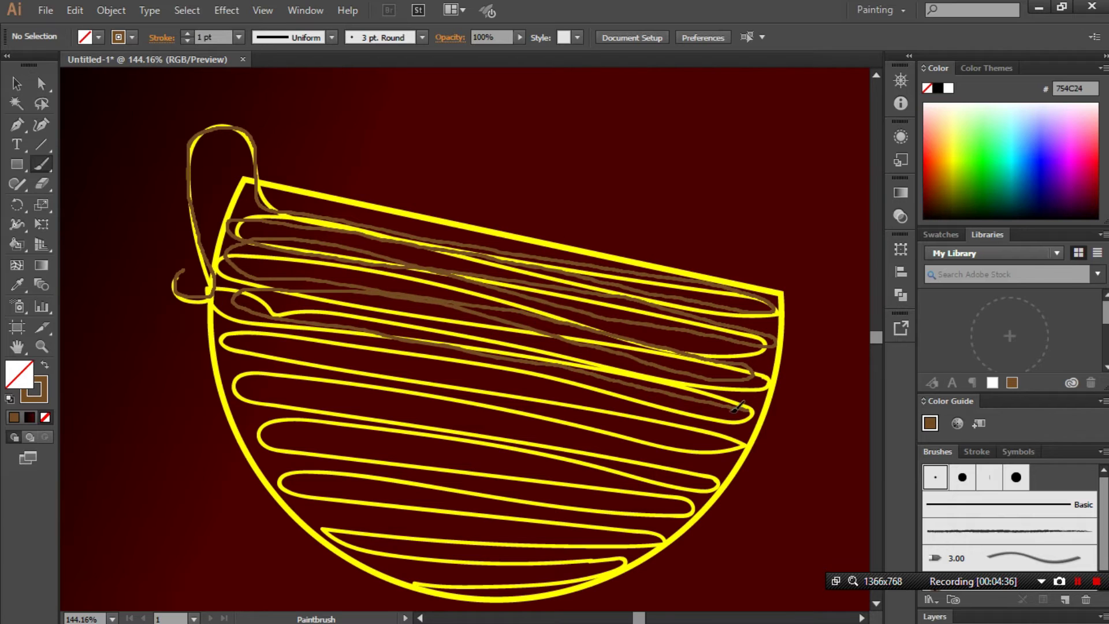
Paint brown zig-zag scribbles across and along the bottom of the half-circle
scroll(690, 363, "down", 2)
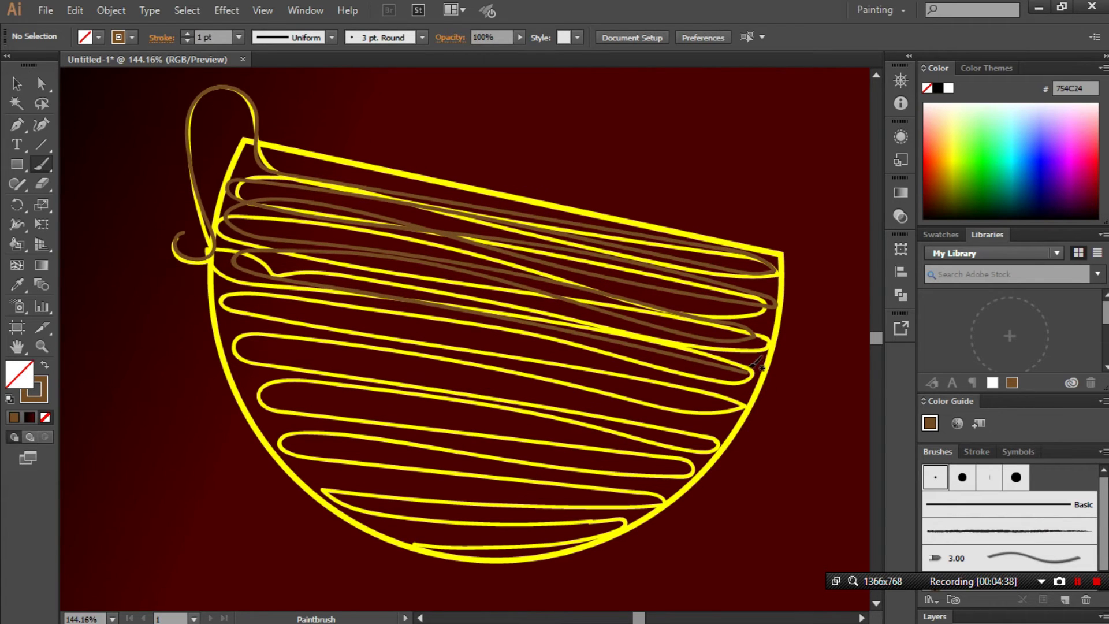
mouse_move(751, 371)
left_mouse_down()
mouse_move(263, 307)
mouse_move(492, 363)
mouse_move(739, 399)
mouse_move(669, 412)
mouse_move(278, 345)
mouse_move(240, 356)
mouse_move(663, 417)
mouse_move(695, 433)
mouse_move(655, 444)
mouse_move(317, 392)
mouse_move(250, 396)
mouse_move(687, 468)
mouse_move(551, 471)
mouse_move(293, 436)
mouse_move(477, 479)
mouse_move(646, 496)
mouse_move(551, 502)
mouse_move(346, 486)
mouse_move(623, 528)
mouse_move(414, 526)
left_mouse_up()
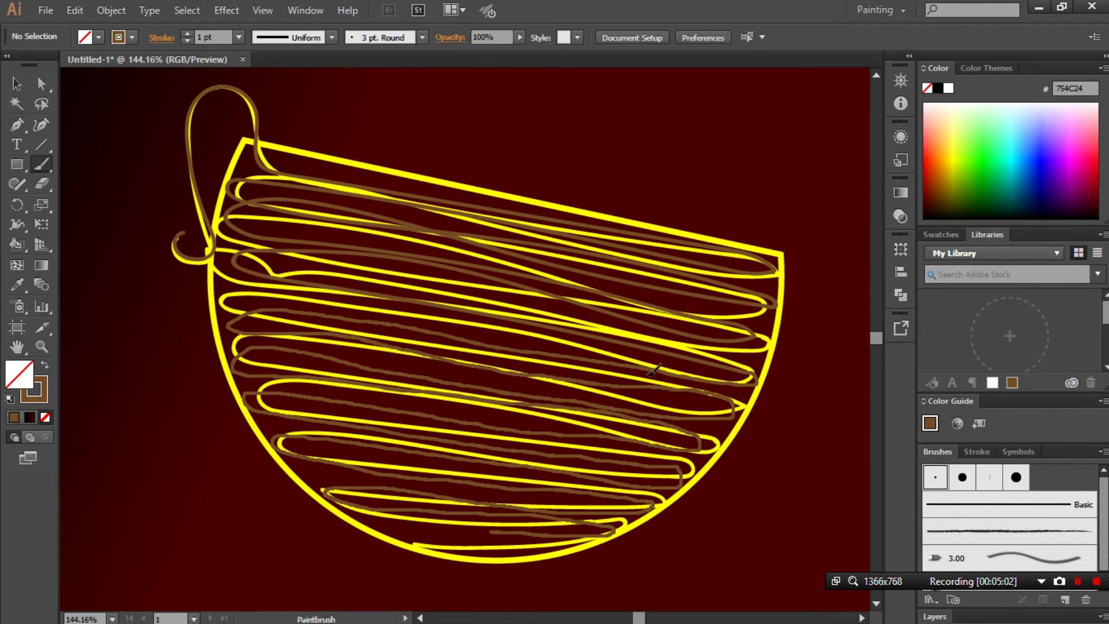
scroll(521, 327, "down", 1)
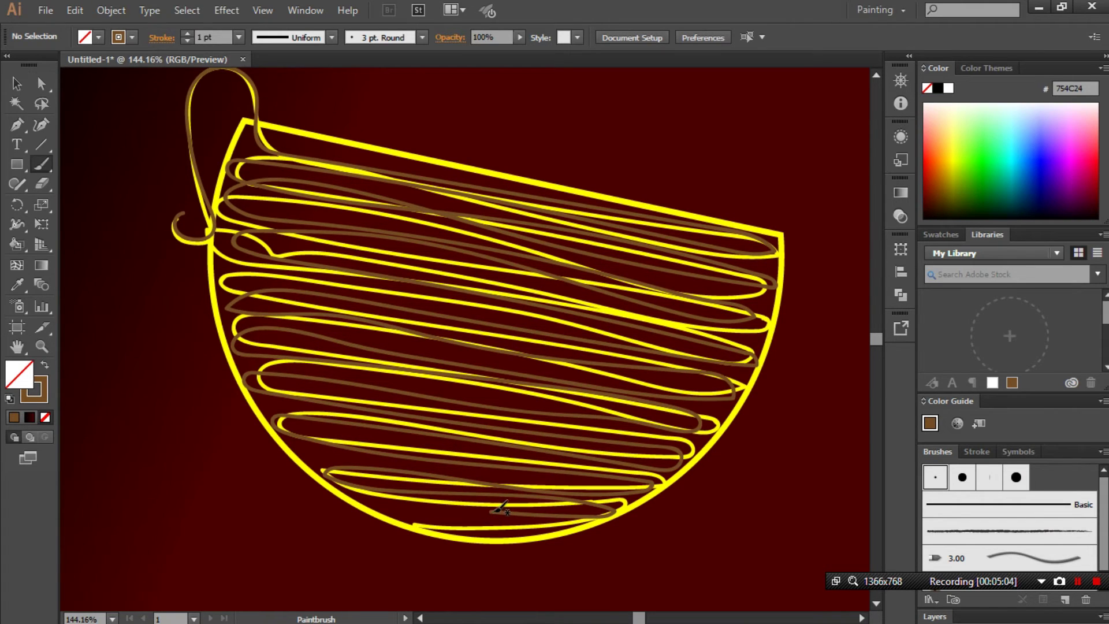
mouse_move(498, 510)
left_mouse_down()
mouse_move(424, 497)
mouse_move(551, 527)
left_mouse_up()
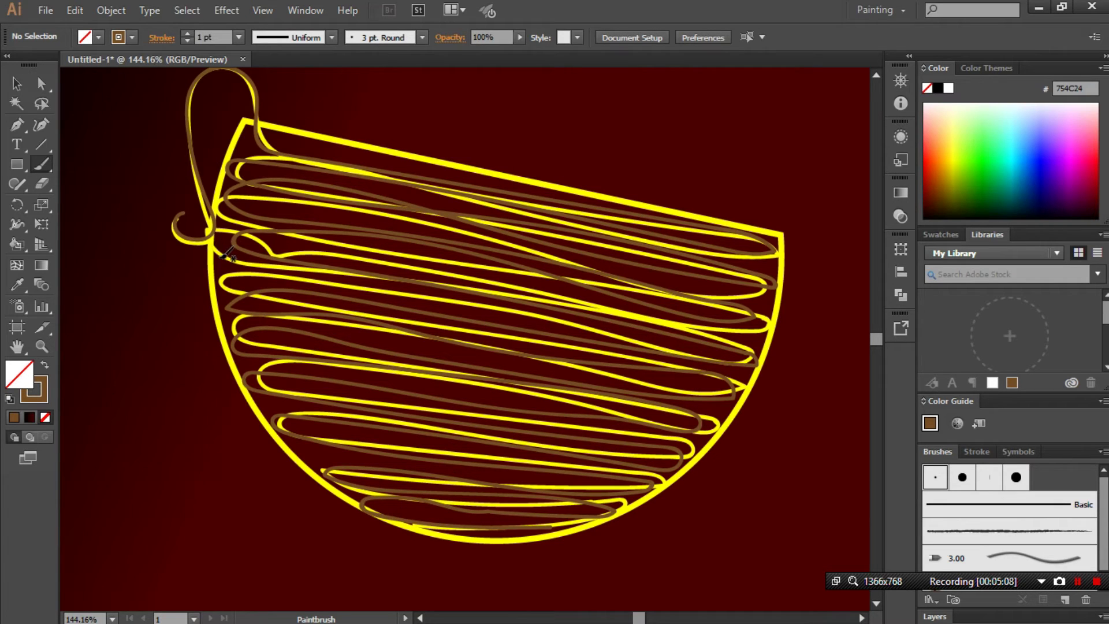
left_click(41, 346)
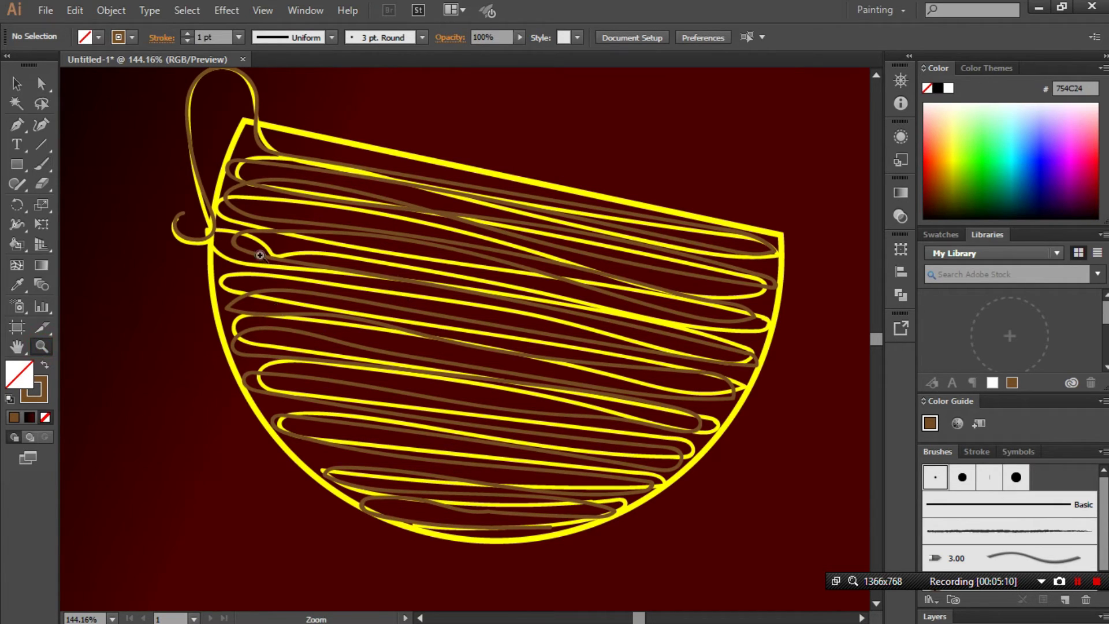
left_click(413, 332, "alt")
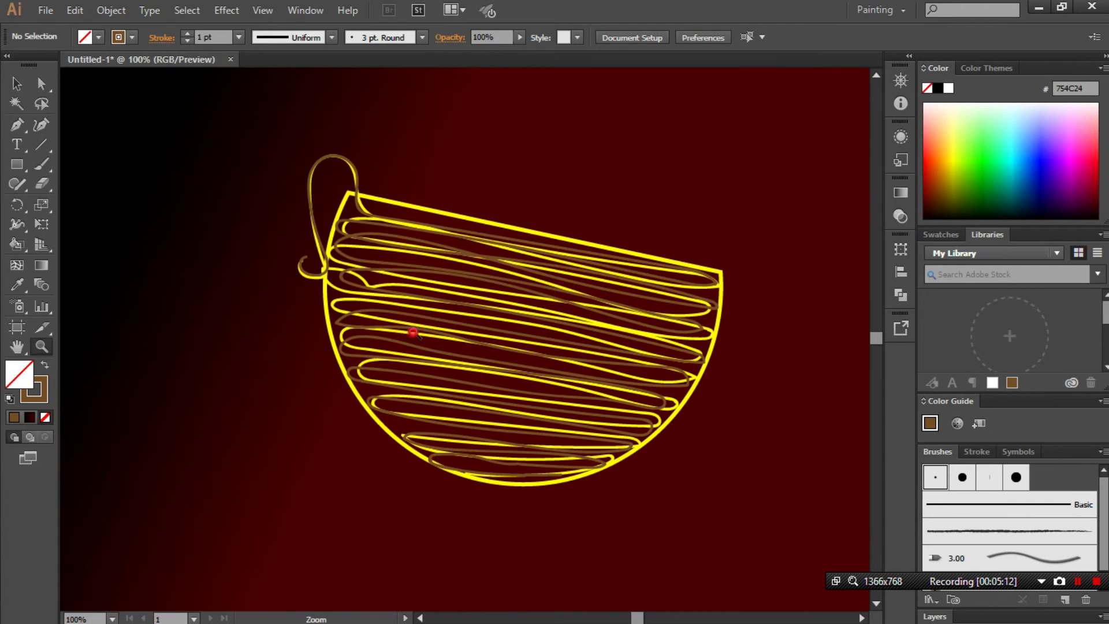
Zoom the view out to 50% and pan the artboard into view
left_click(485, 321, "alt")
right_click(484, 320)
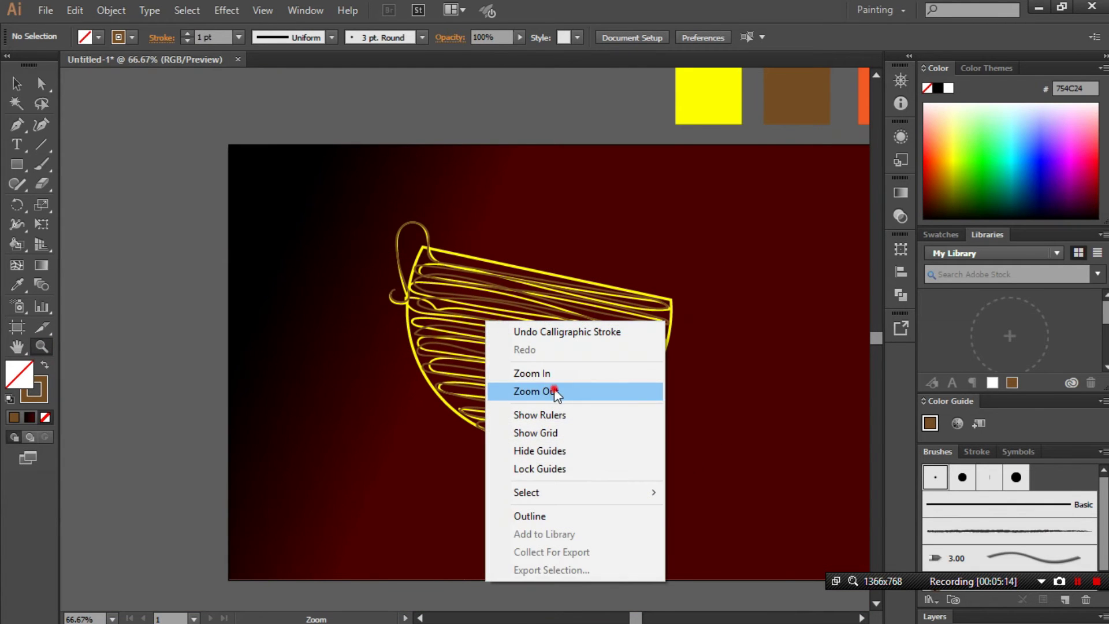
left_click(553, 388)
left_click_drag(734, 327, 710, 327)
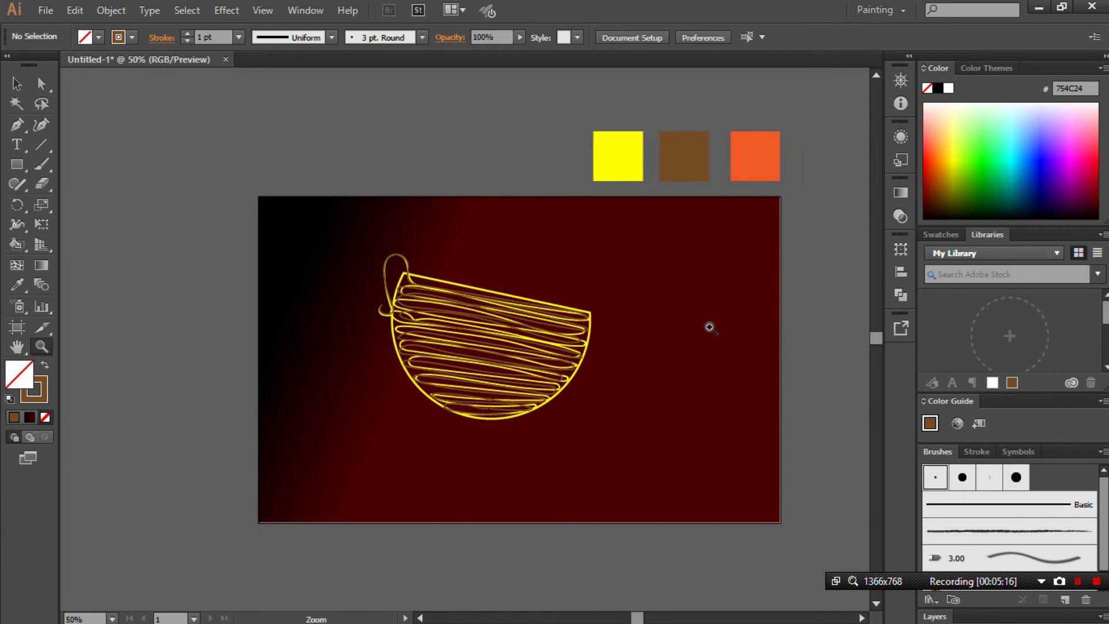
Sample orange F15A24 from the third swatch and make it the stroke colour with no fill
left_click(13, 285)
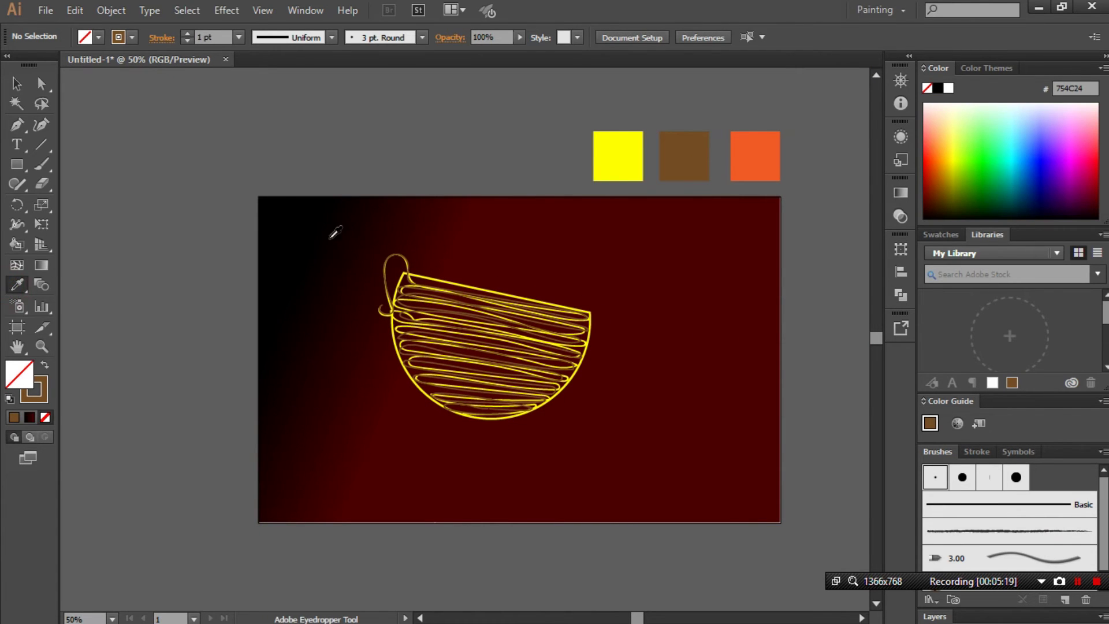
left_click(756, 166)
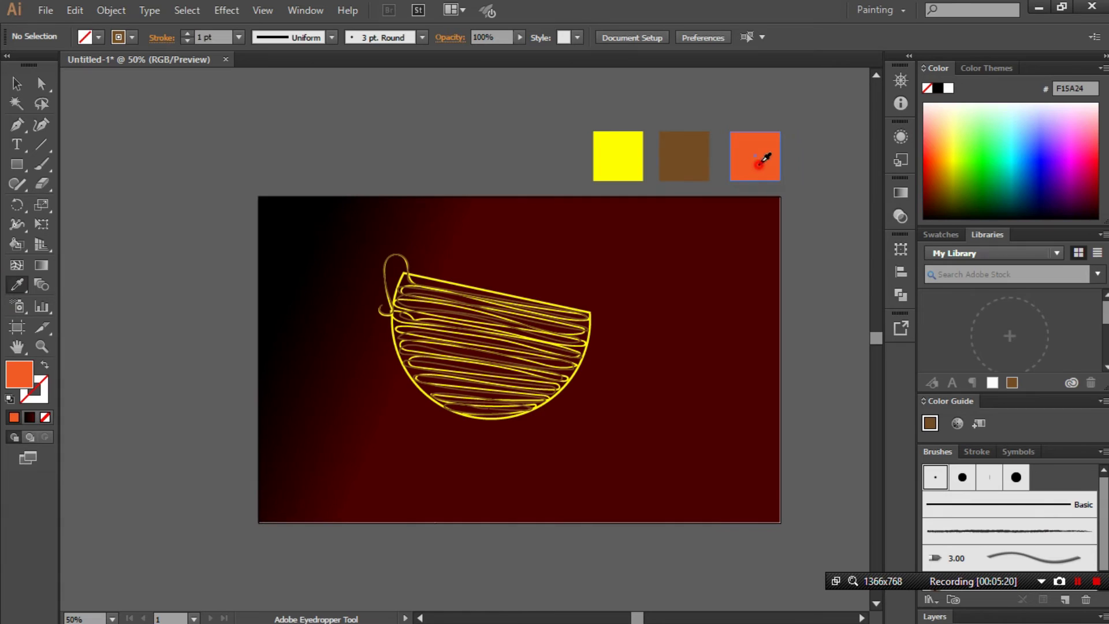
left_click(46, 369)
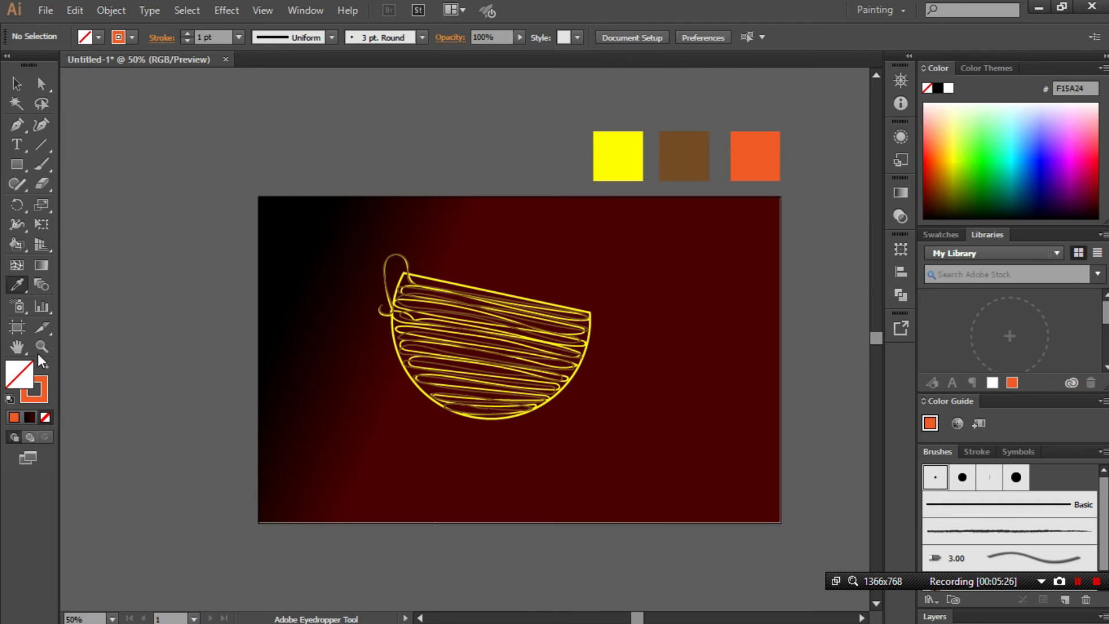
left_click(41, 346)
mouse_move(364, 247)
left_mouse_down()
mouse_move(610, 408)
mouse_move(619, 431)
left_mouse_up()
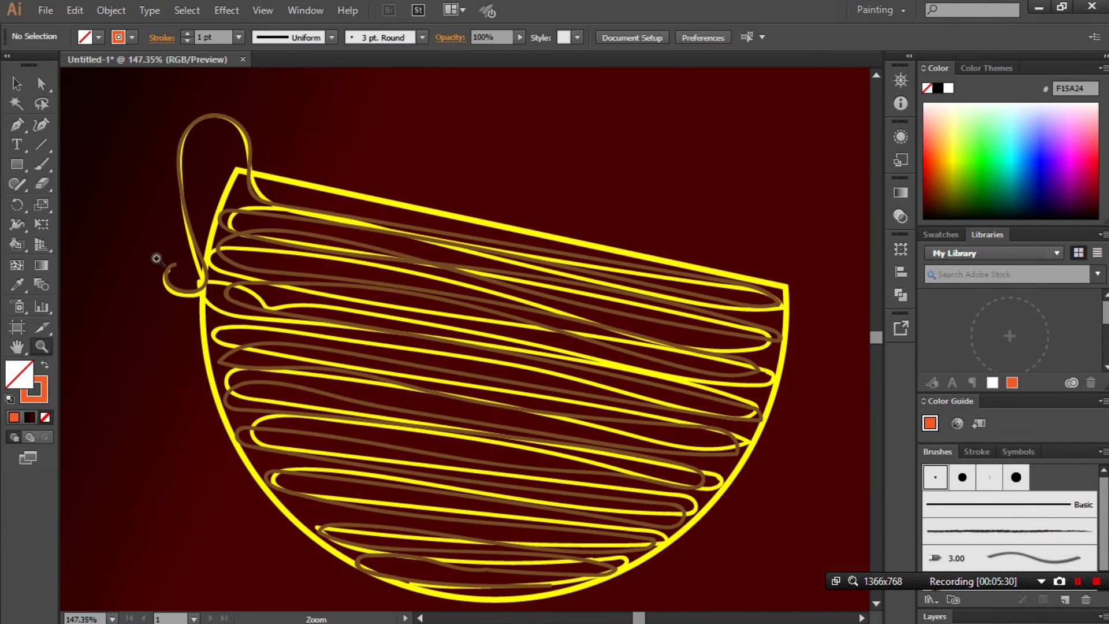
Paint orange freehand strokes along the loop and upper rim, then down across the half circle
left_click(43, 166)
mouse_move(181, 263)
left_mouse_down()
mouse_move(165, 269)
mouse_move(192, 138)
mouse_move(792, 304)
left_mouse_up()
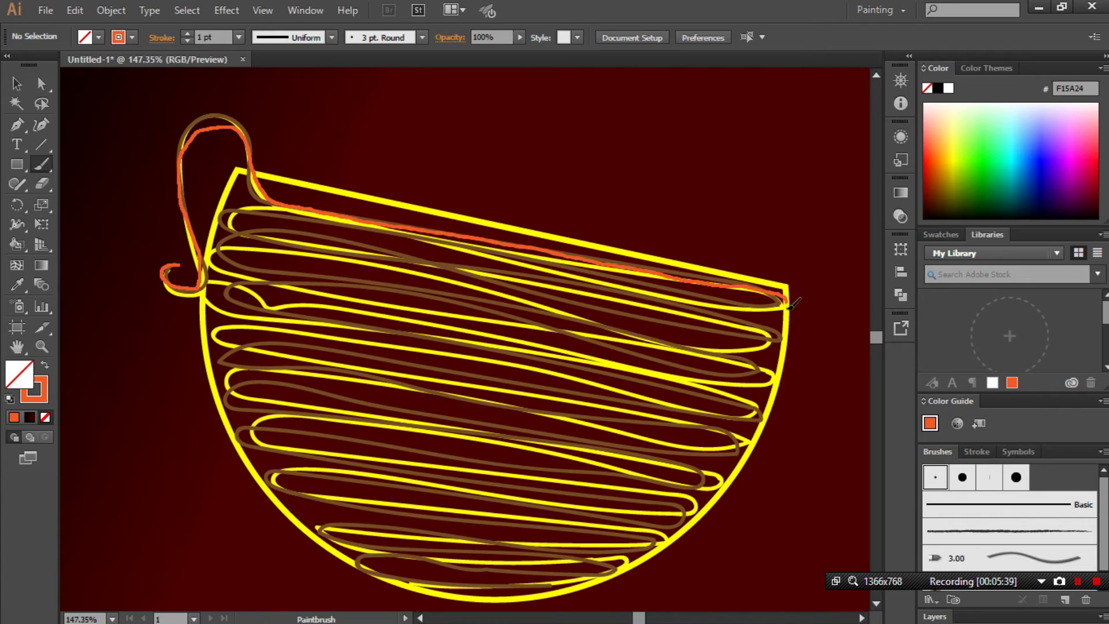
mouse_move(723, 296)
left_mouse_down()
mouse_move(240, 217)
mouse_move(381, 269)
mouse_move(598, 296)
mouse_move(777, 345)
mouse_move(426, 273)
mouse_move(276, 254)
mouse_move(215, 269)
mouse_move(769, 371)
mouse_move(768, 387)
mouse_move(271, 300)
mouse_move(217, 312)
mouse_move(311, 342)
mouse_move(369, 339)
left_mouse_up()
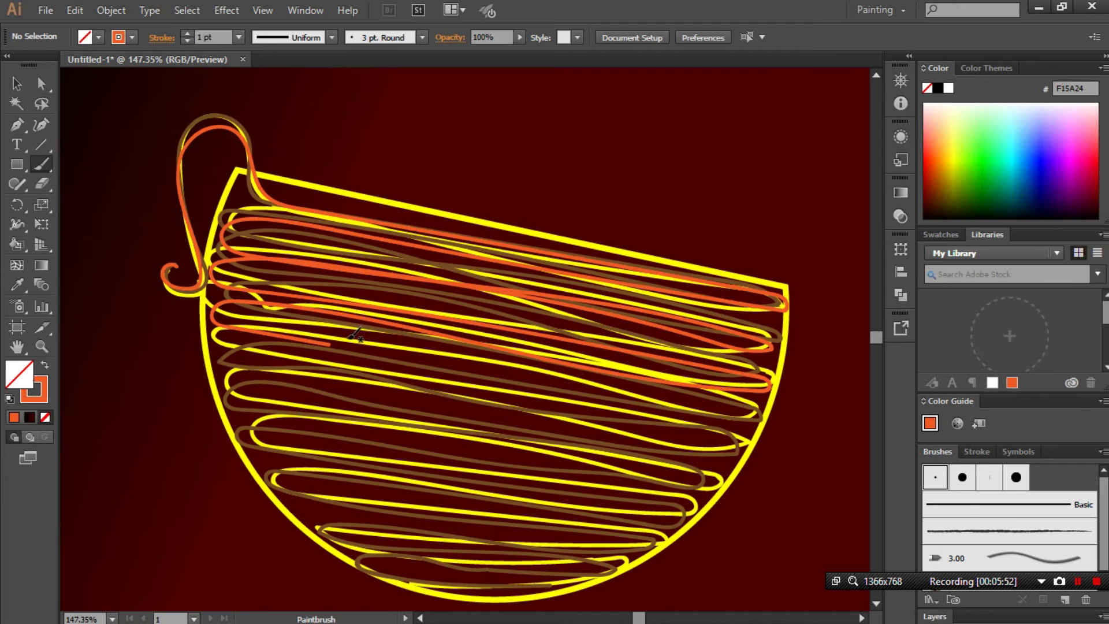
mouse_move(335, 343)
left_mouse_down()
mouse_move(739, 394)
mouse_move(598, 398)
mouse_move(249, 349)
mouse_move(514, 416)
mouse_move(734, 446)
mouse_move(719, 460)
mouse_move(433, 419)
mouse_move(240, 412)
mouse_move(349, 436)
mouse_move(525, 448)
mouse_move(696, 497)
mouse_move(530, 466)
mouse_move(276, 456)
mouse_move(422, 493)
mouse_move(686, 523)
mouse_move(667, 540)
mouse_move(453, 514)
mouse_move(317, 481)
mouse_move(442, 517)
mouse_move(635, 546)
mouse_move(484, 558)
mouse_move(326, 511)
mouse_move(402, 527)
left_mouse_up()
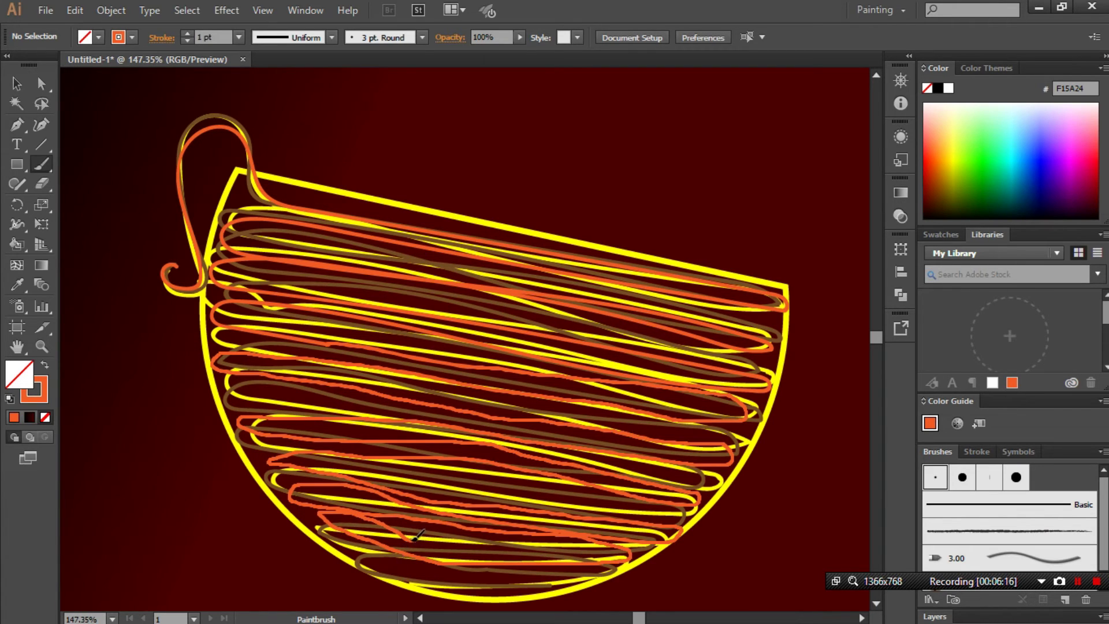
mouse_move(412, 537)
left_mouse_down()
mouse_move(627, 546)
mouse_move(563, 580)
mouse_move(425, 576)
mouse_move(378, 560)
mouse_move(600, 574)
mouse_move(626, 563)
left_mouse_up()
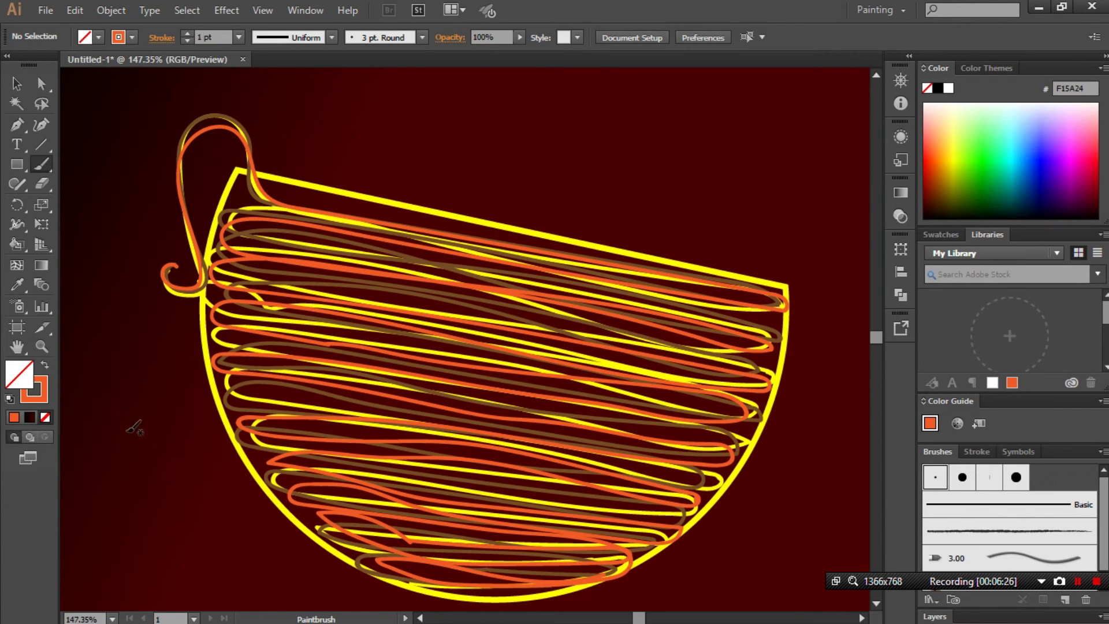
Zoom back out from the close-up of the scribble
left_click(42, 347)
right_click(442, 374)
left_click(539, 185)
right_click(505, 313)
Frame the whole artboard and select the dark background rectangle
left_click(552, 382)
left_click(541, 374, "alt")
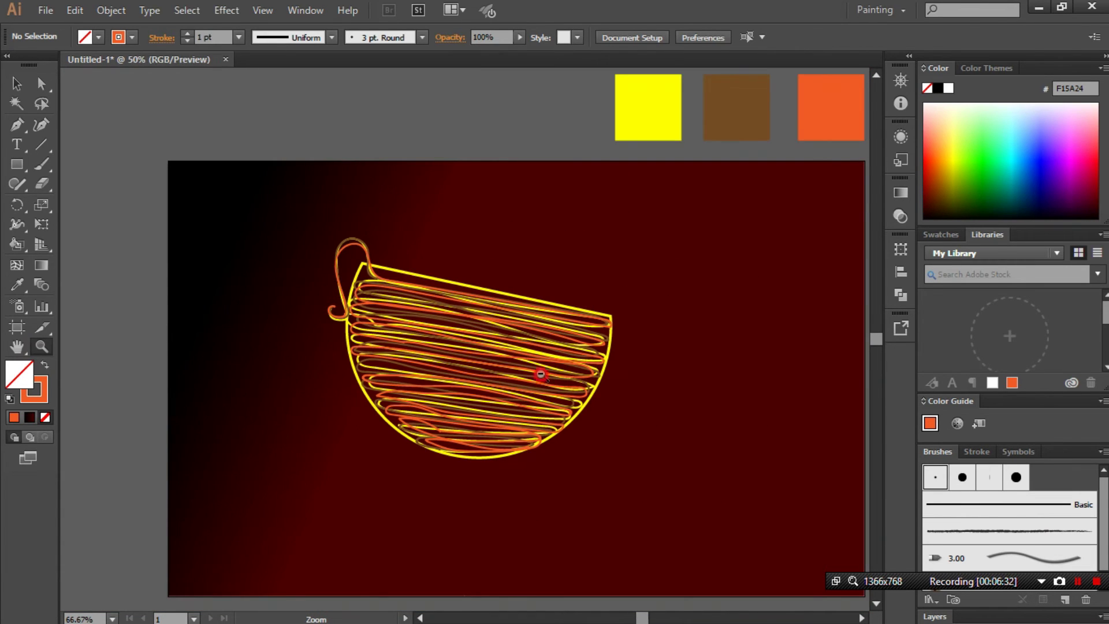
left_click_drag(188, 135, 634, 463)
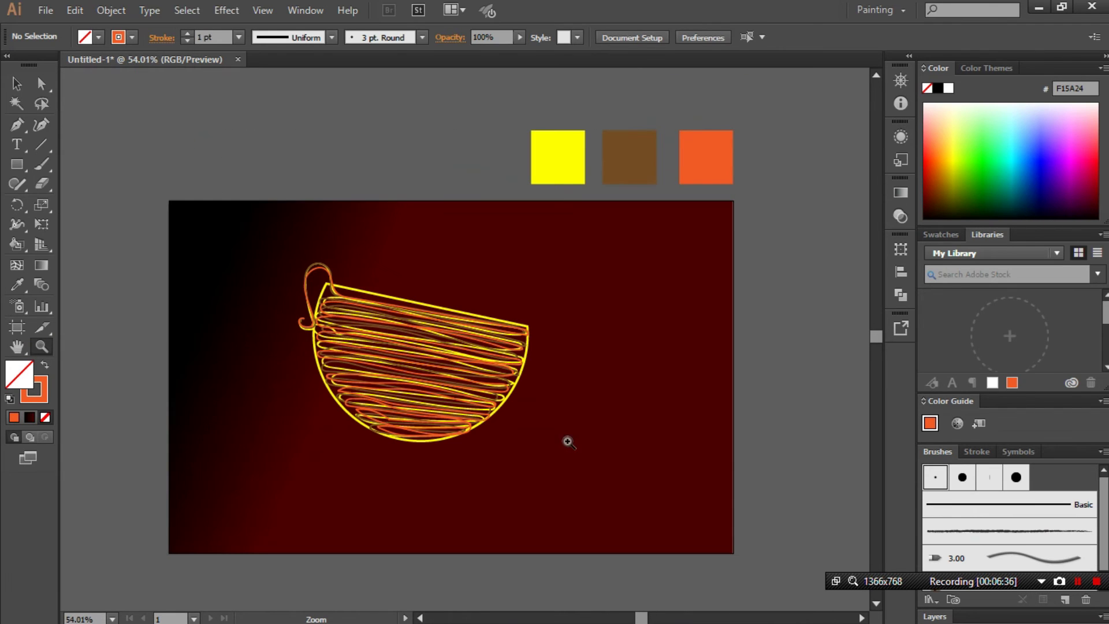
left_click(16, 84)
left_click(257, 282)
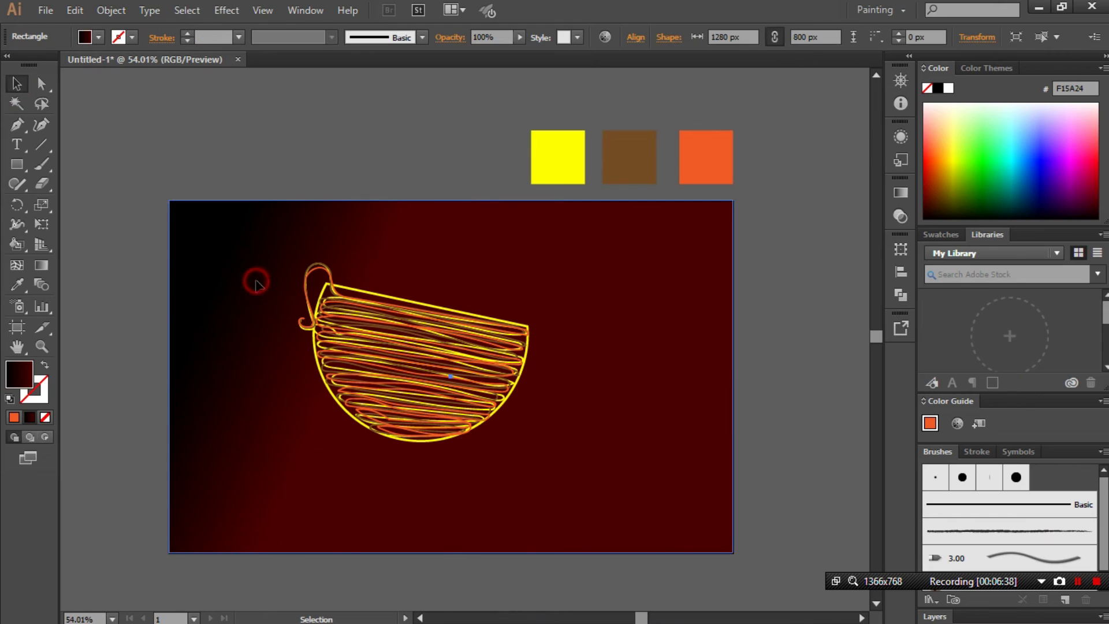
Redraw the background gradient to run from black at the top to dark red at the bottom
left_click(34, 265)
mouse_move(209, 226)
left_mouse_down()
mouse_move(358, 252)
mouse_move(189, 325)
left_mouse_up()
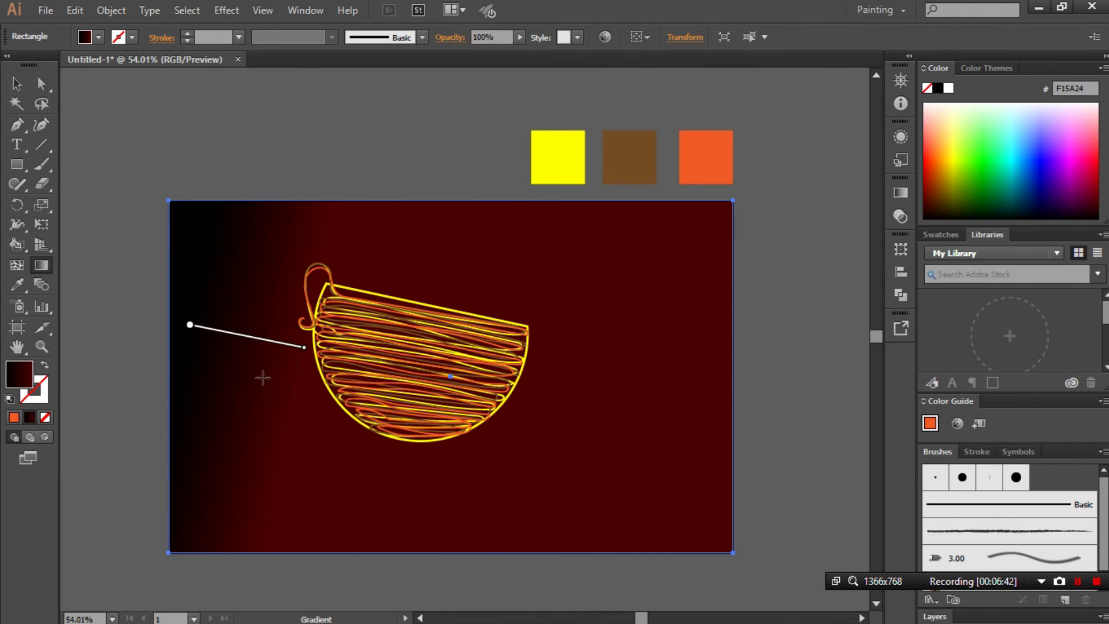
left_click_drag(183, 275, 368, 345)
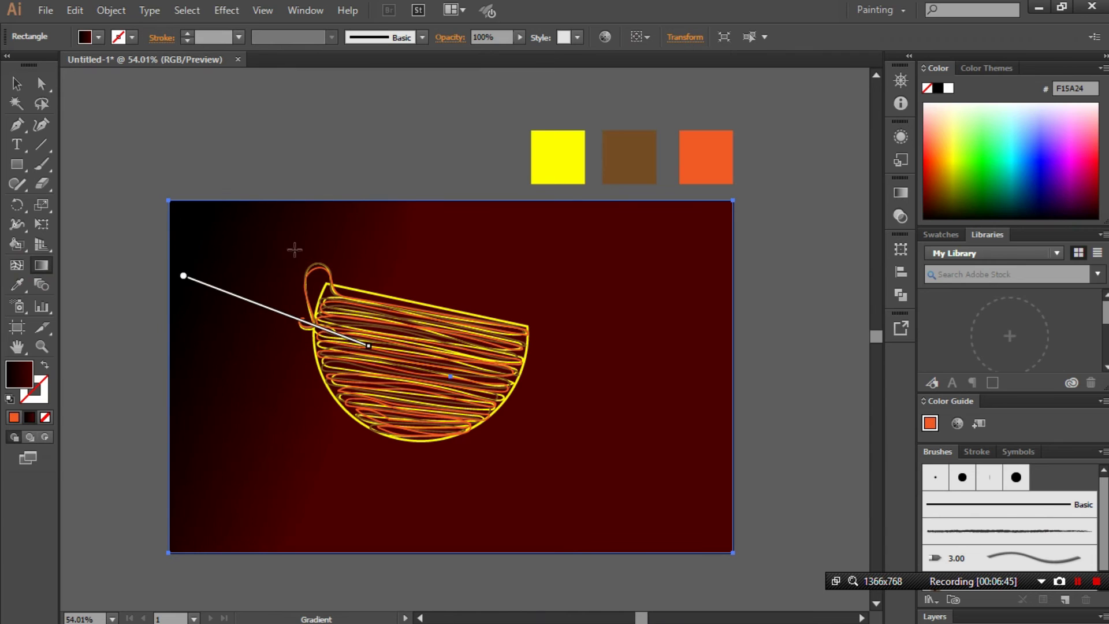
left_click_drag(243, 300, 719, 474)
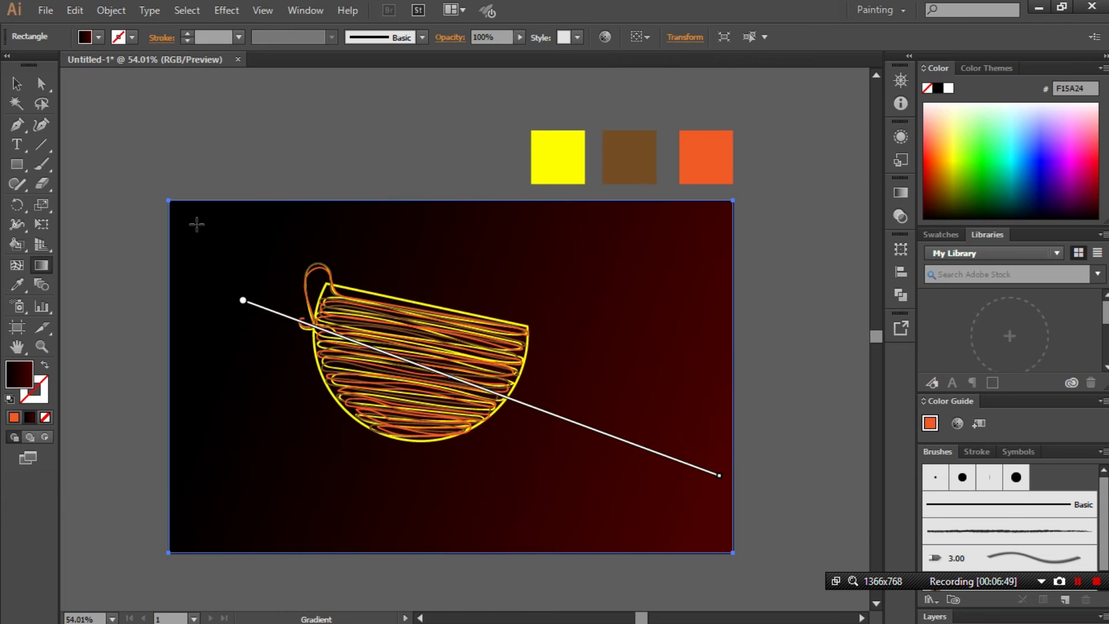
left_click_drag(236, 341, 432, 373)
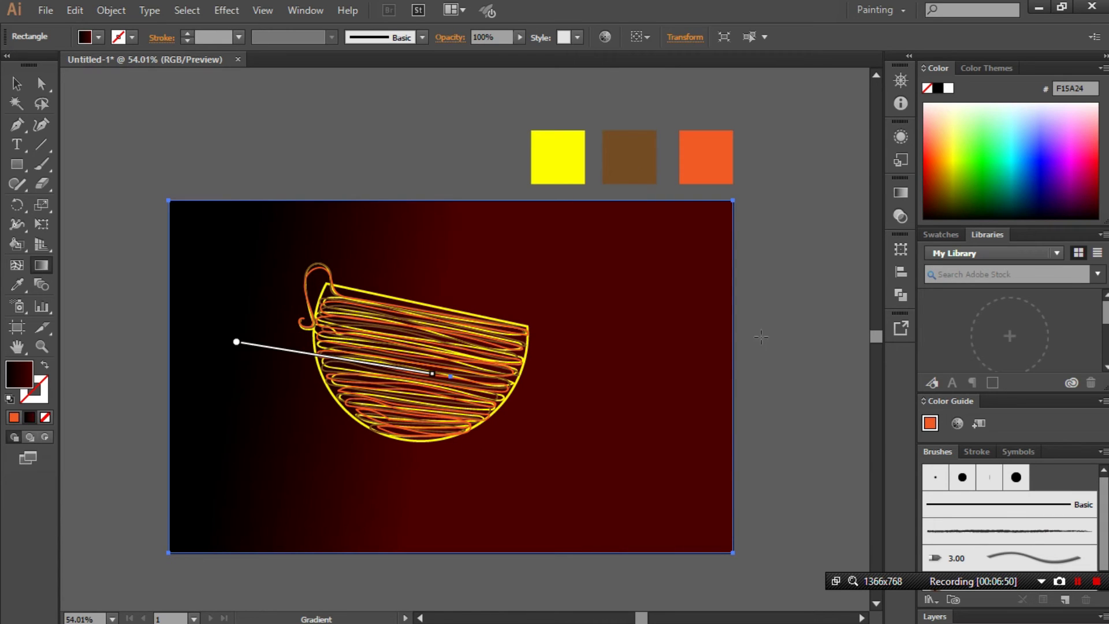
left_click_drag(720, 272, 285, 440)
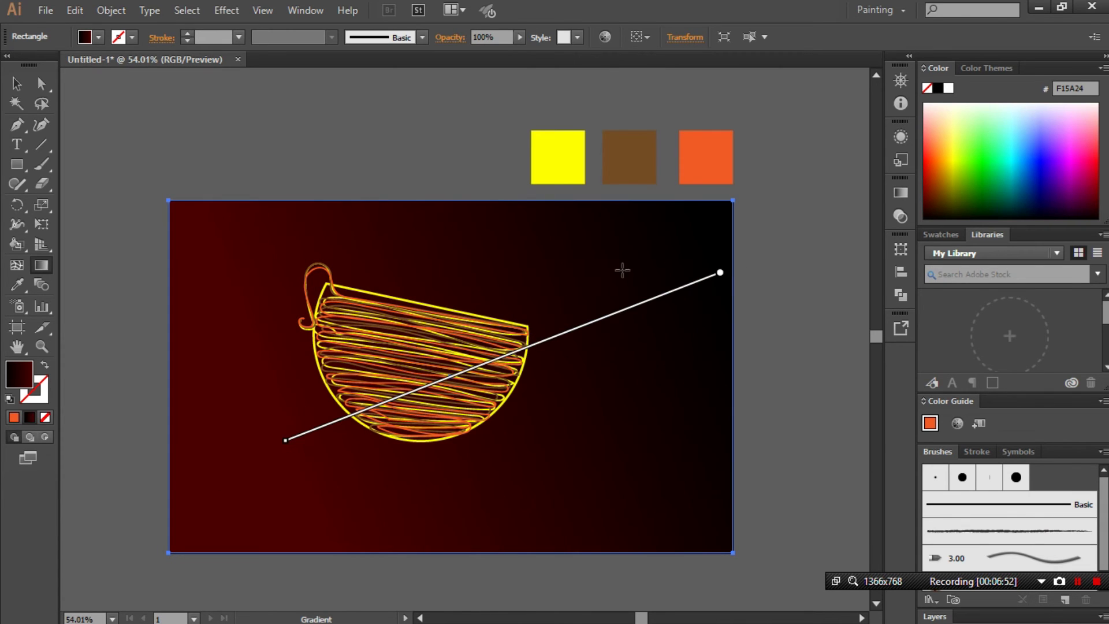
left_click_drag(690, 237, 651, 267)
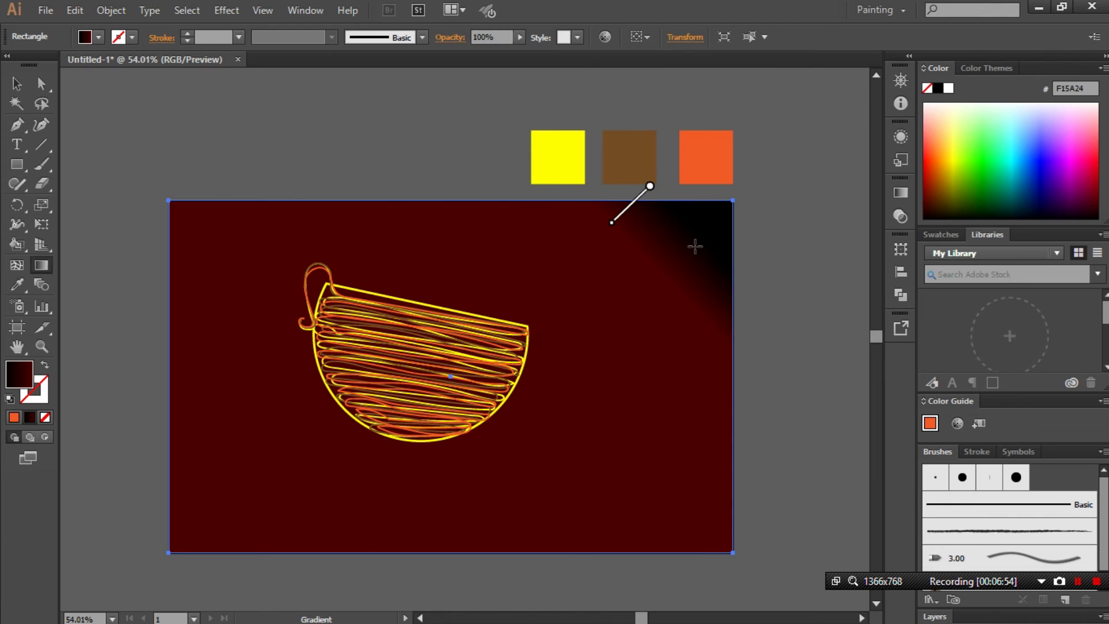
left_click_drag(708, 223, 640, 358)
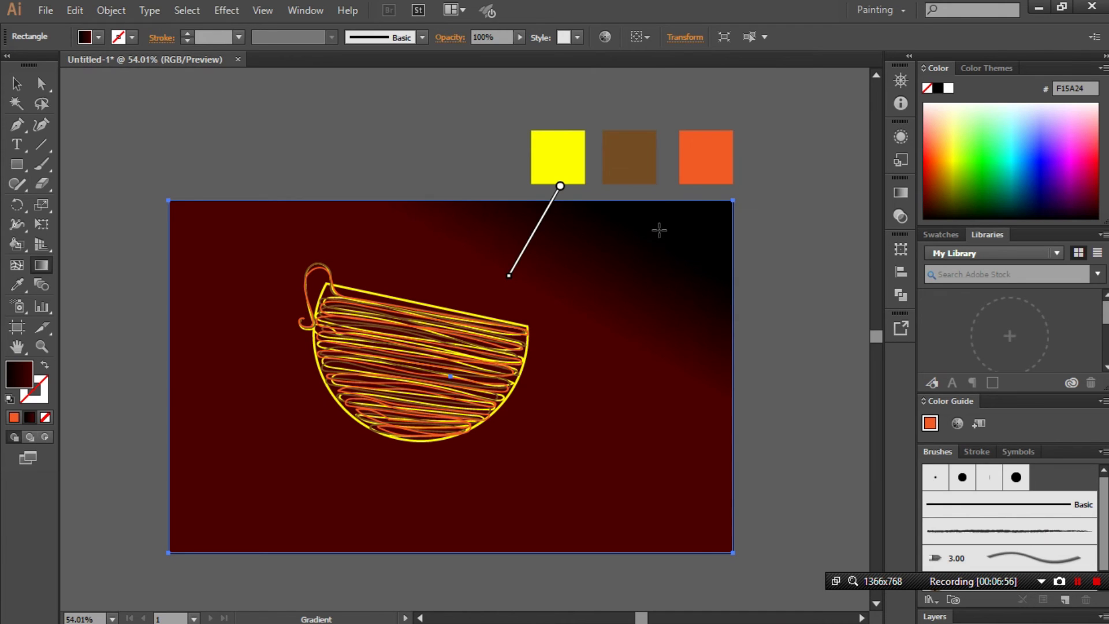
left_click_drag(473, 202, 443, 436)
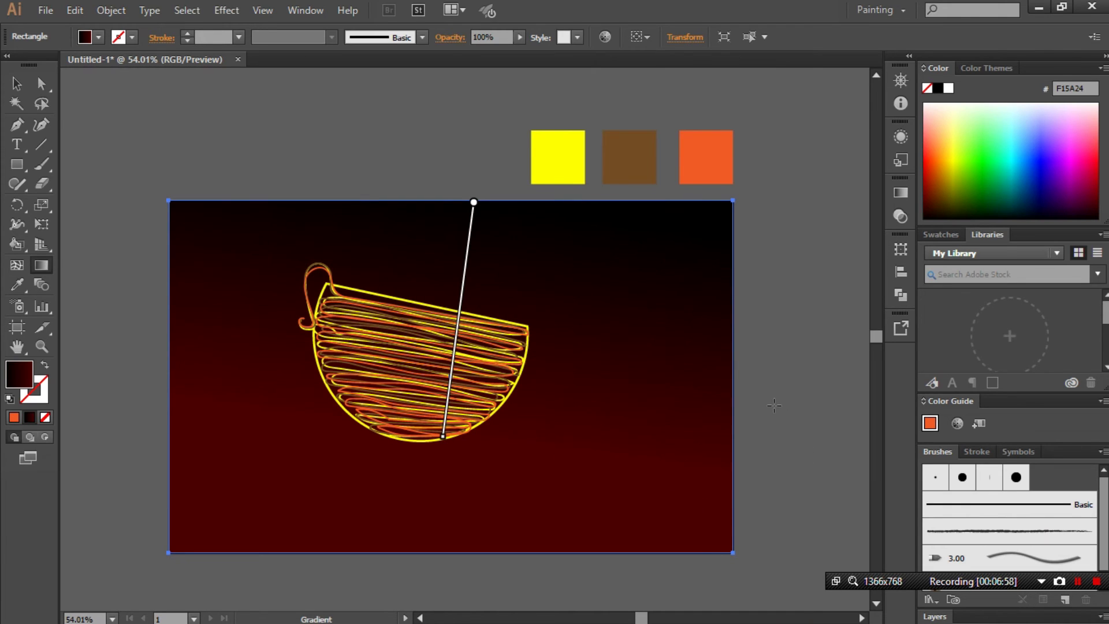
left_click(32, 79)
left_click(327, 176)
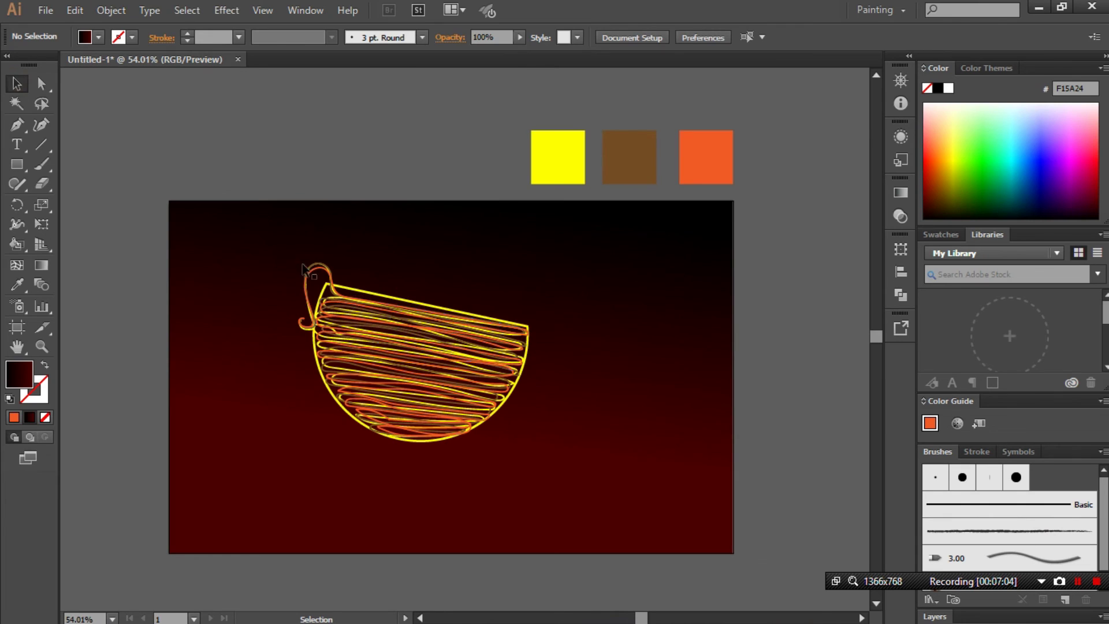
Move the scribbled half-circle up and to the left
mouse_move(300, 166)
left_mouse_down()
mouse_move(483, 476)
mouse_move(507, 473)
left_mouse_up()
left_click(497, 285, "shift")
mouse_move(465, 375)
left_mouse_down()
mouse_move(456, 347)
mouse_move(397, 392)
left_mouse_up()
left_click(783, 398)
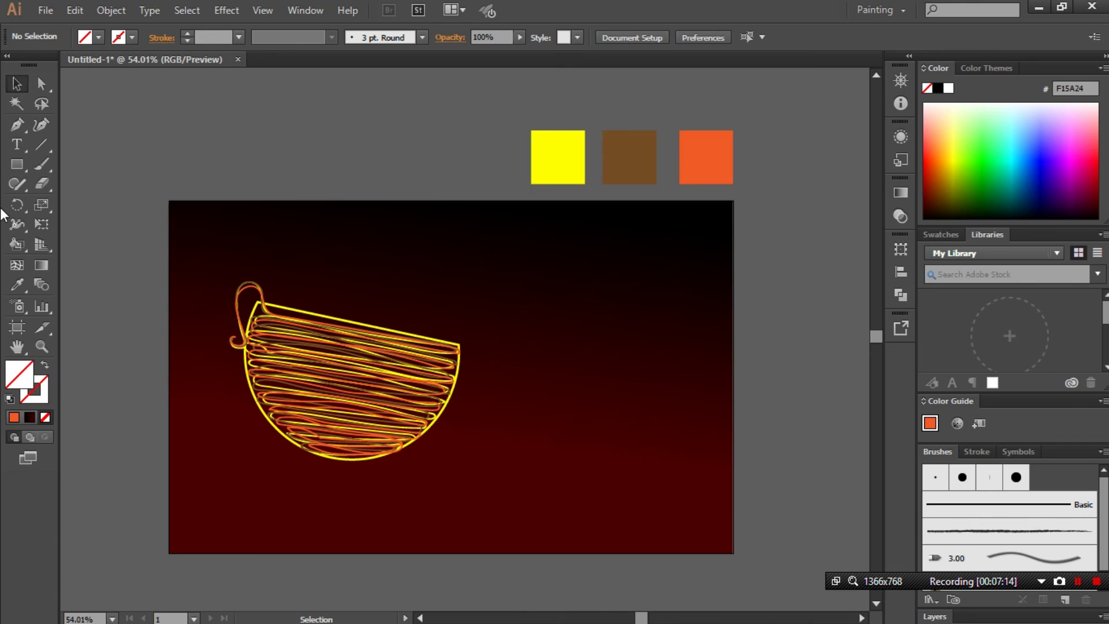
Add black Courier New 94 pt text 'LOREM | iPSUM' to the right of the scribble
left_click(16, 144)
left_click(517, 350)
type("LOREM | IPSU")
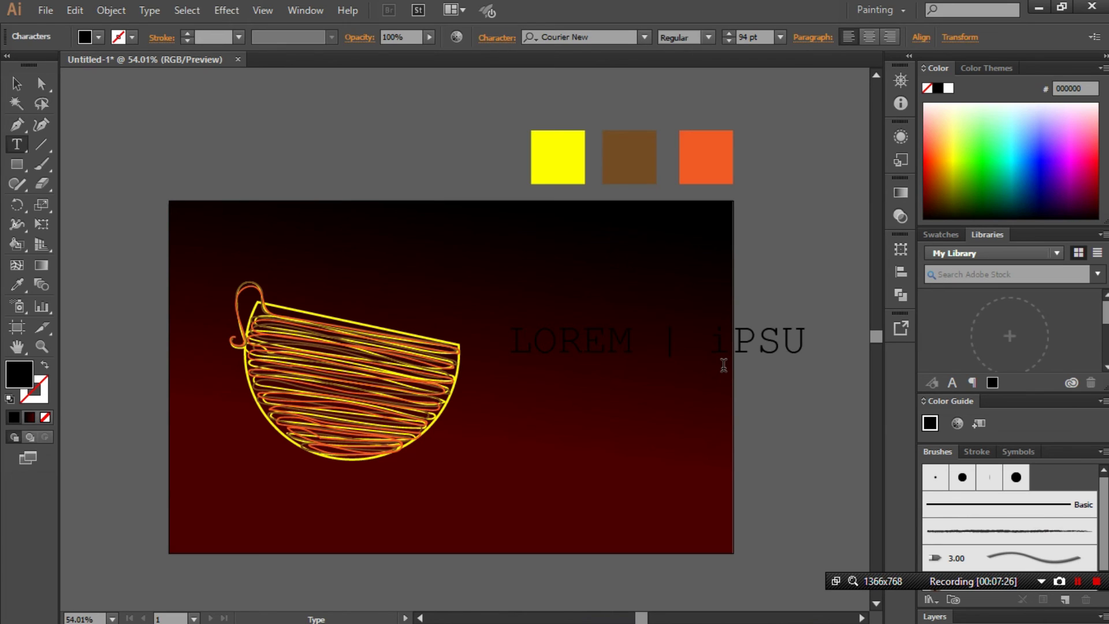
type("M")
left_click(17, 84)
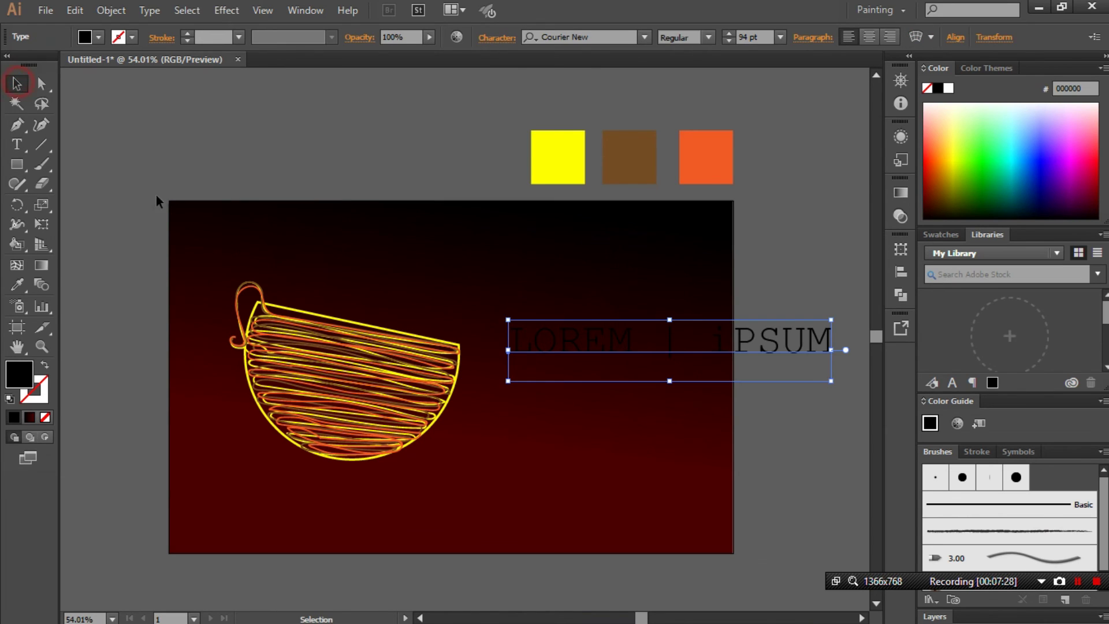
Group all the scribble strokes into a single object
left_click_drag(391, 388, 471, 289)
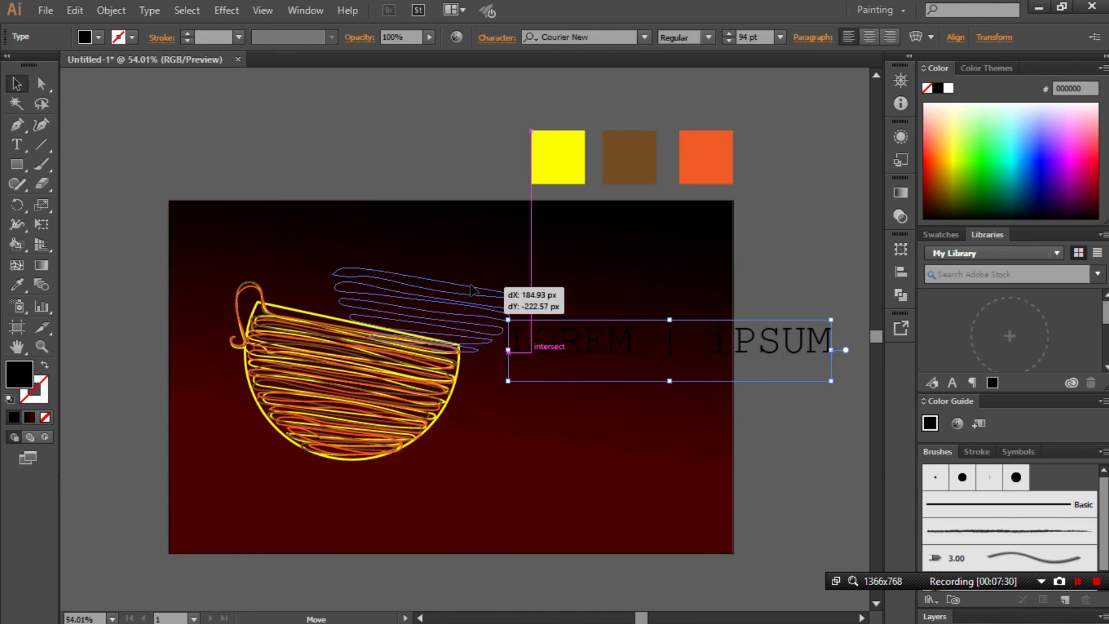
key("ctrl+z")
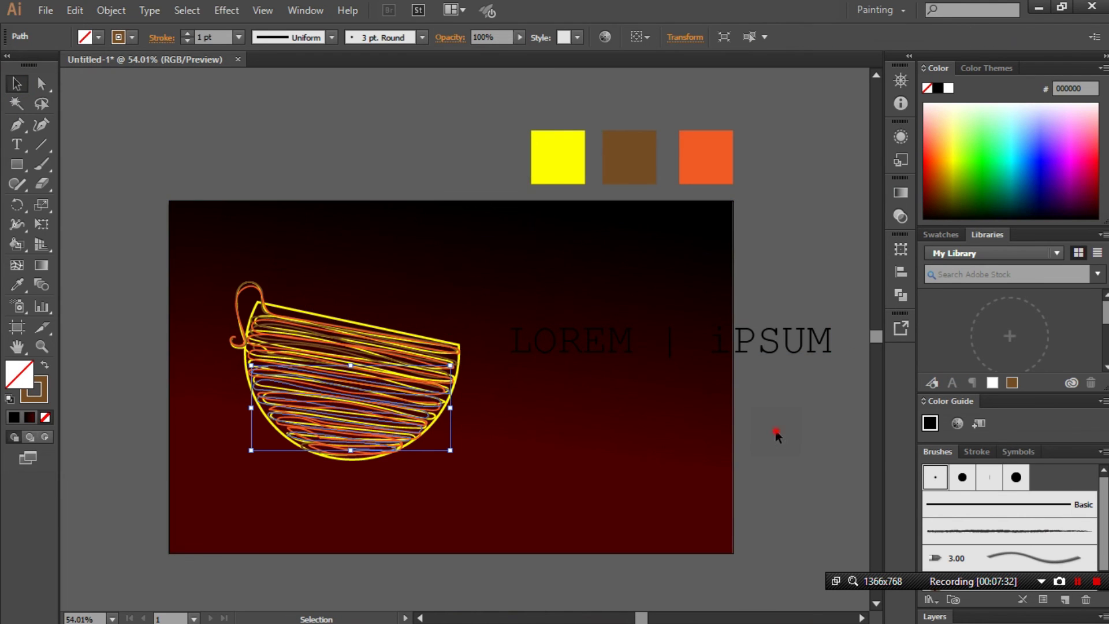
left_click(775, 432)
left_click_drag(362, 586, 274, 295)
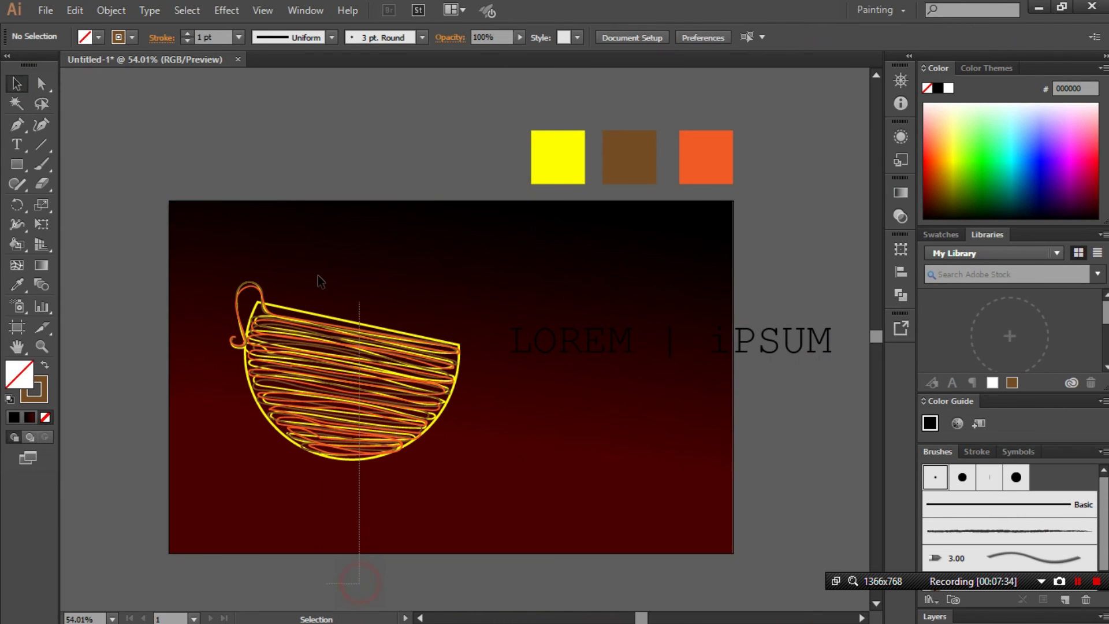
left_click(383, 514, "shift")
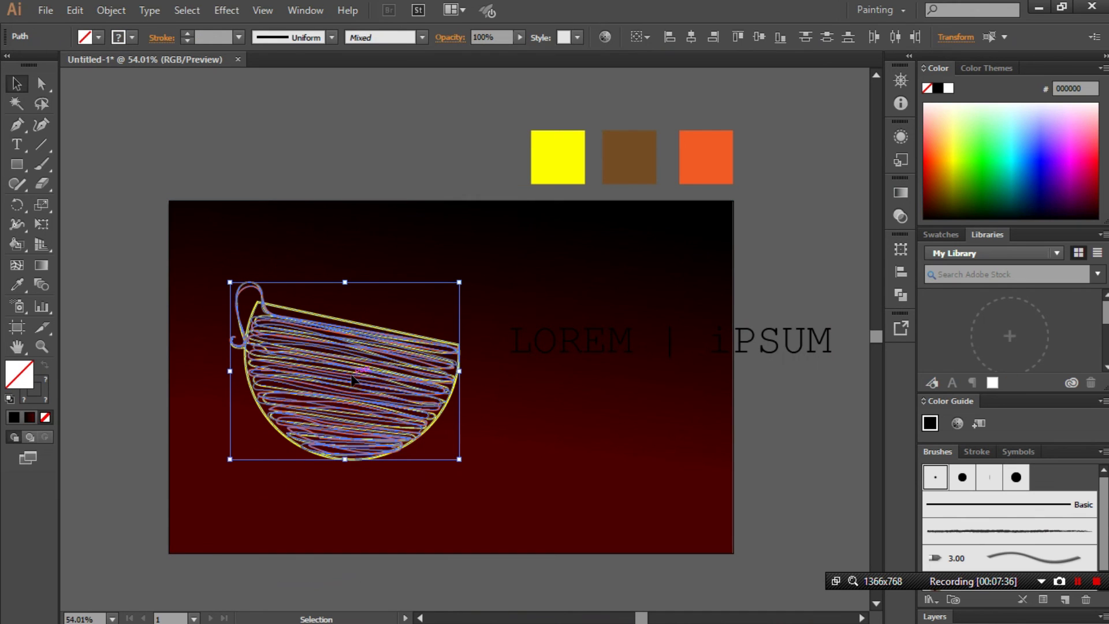
right_click(352, 373)
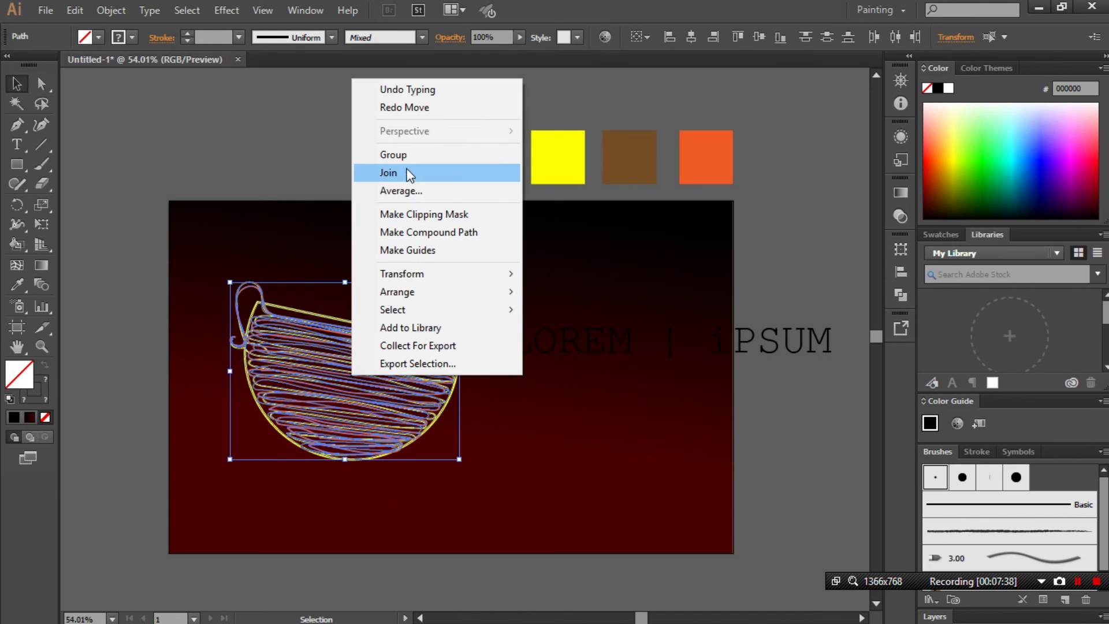
left_click(399, 155)
Centre the scribbled sun on the poster with the LOREM | iPSUM text beneath it
left_click_drag(582, 344, 584, 506)
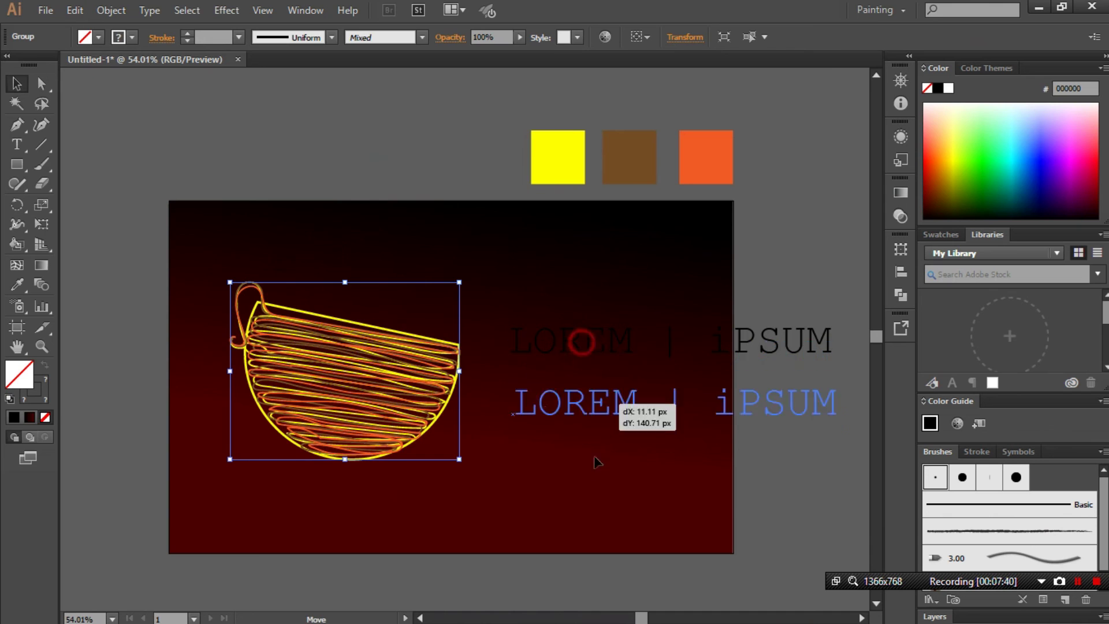
mouse_move(361, 415)
left_mouse_down()
mouse_move(491, 350)
mouse_move(485, 373)
left_mouse_up()
mouse_move(627, 508)
left_mouse_down()
mouse_move(423, 490)
mouse_move(411, 499)
left_mouse_up()
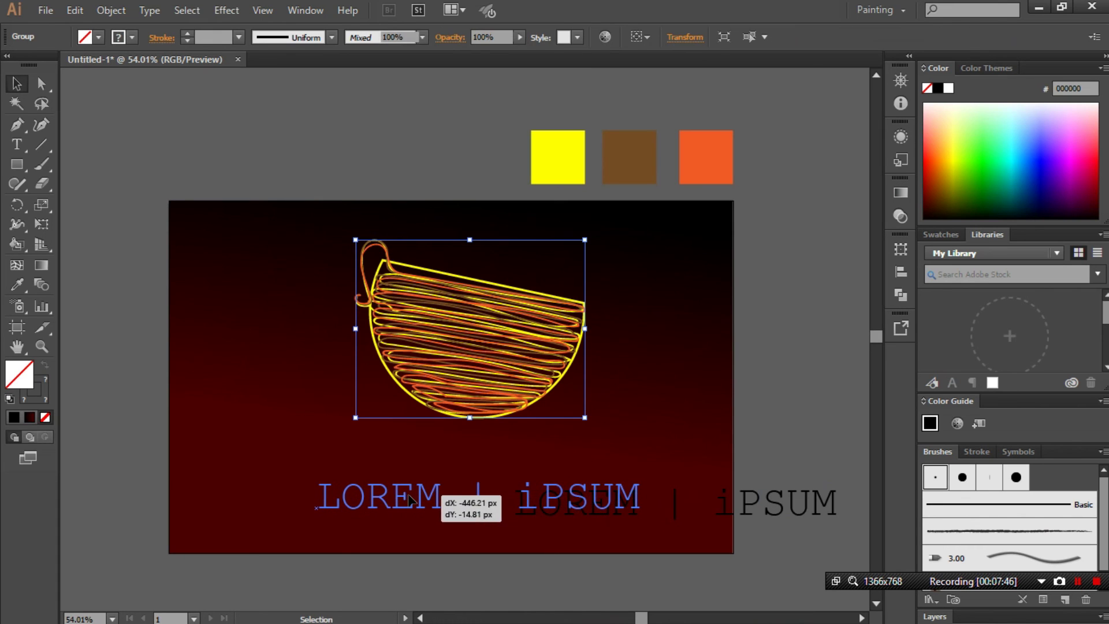
left_click_drag(411, 499, 407, 498)
left_click_drag(473, 355, 447, 398)
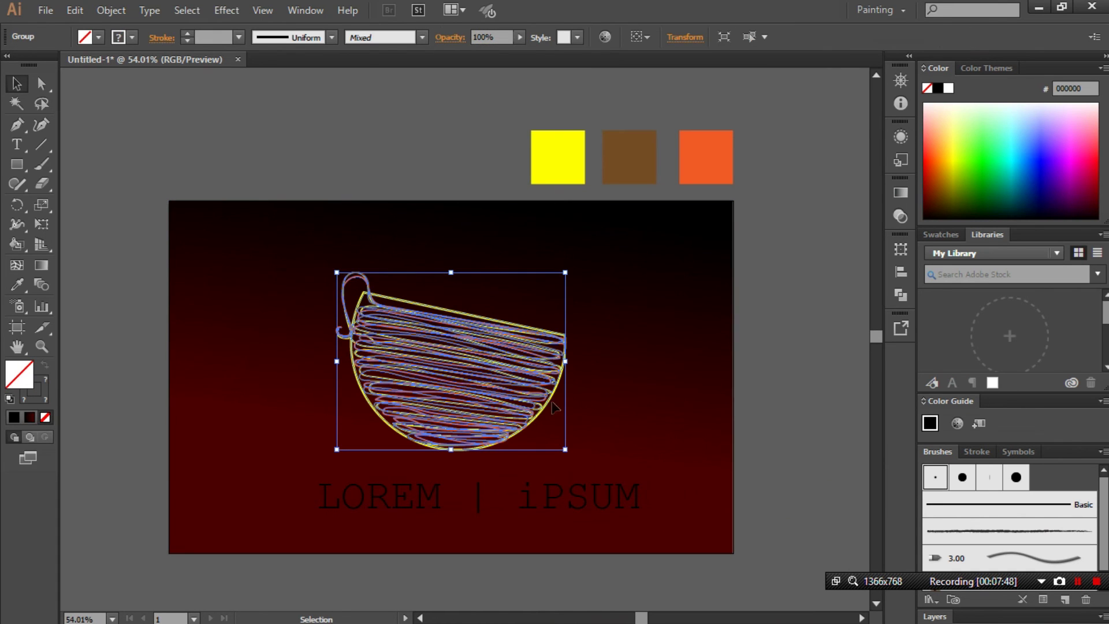
left_click(794, 364)
Make the LOREM | iPSUM text white and shift it left to centre it
left_click(594, 495)
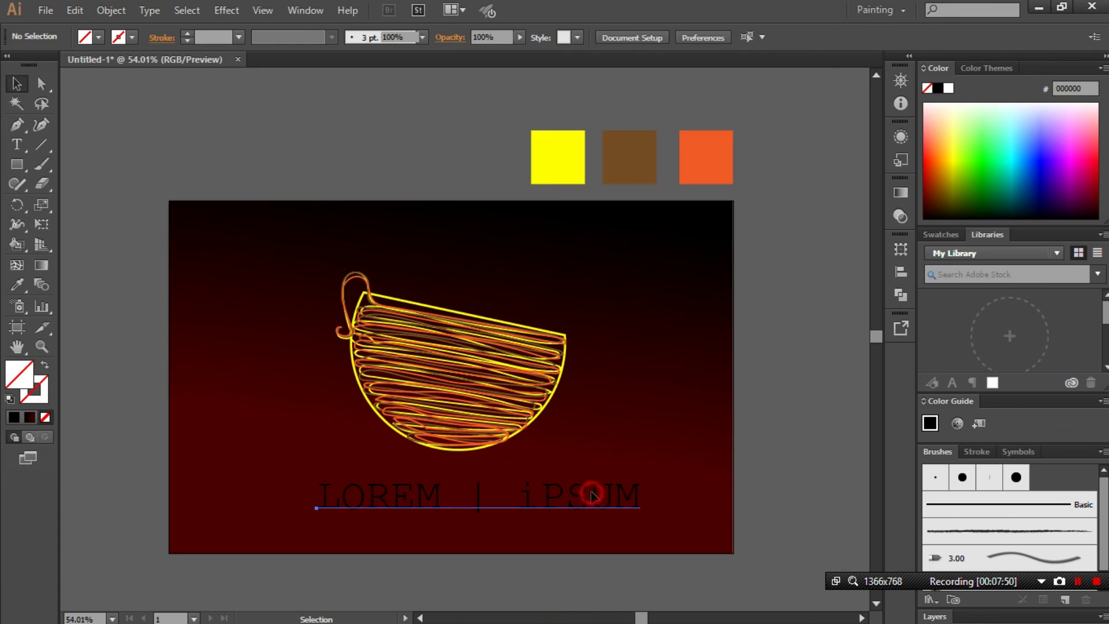
left_click(950, 88)
left_click(804, 312)
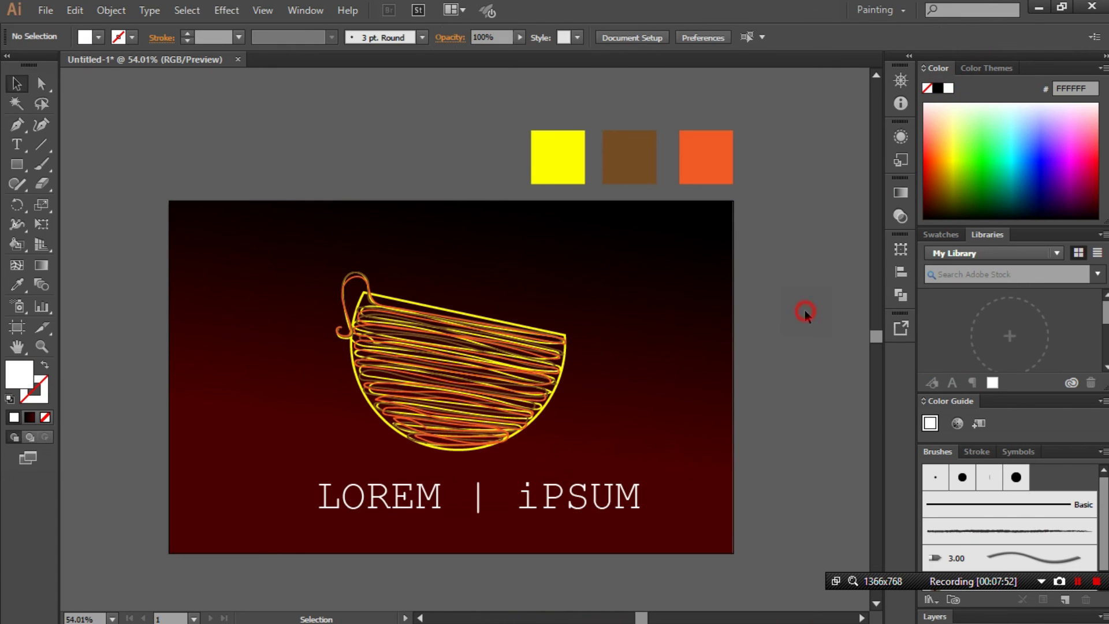
left_click_drag(603, 508, 572, 509)
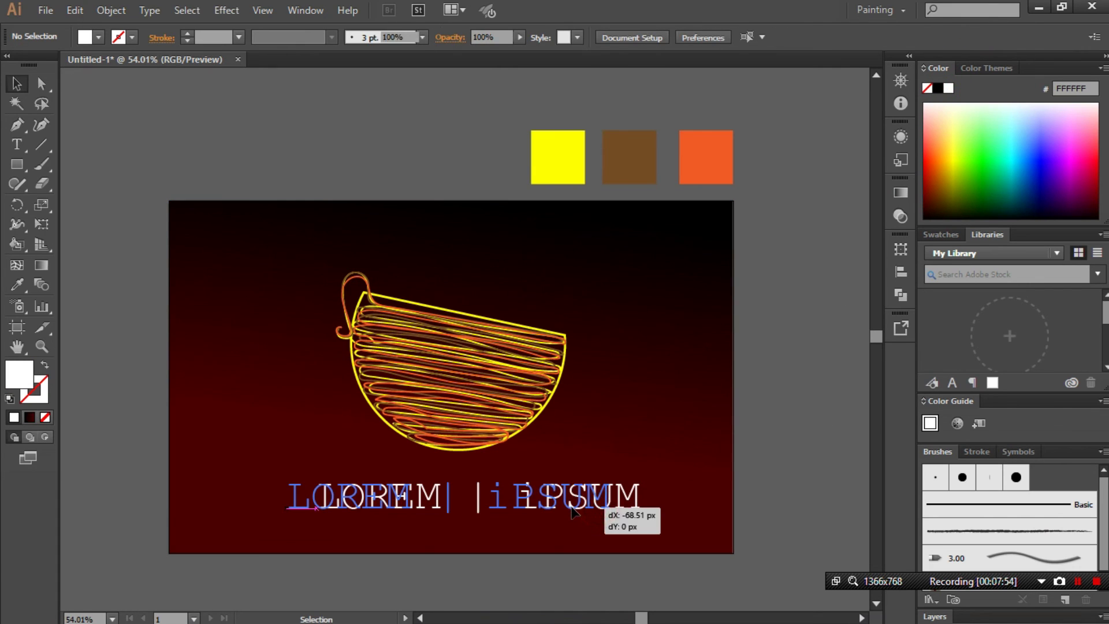
left_click(805, 415)
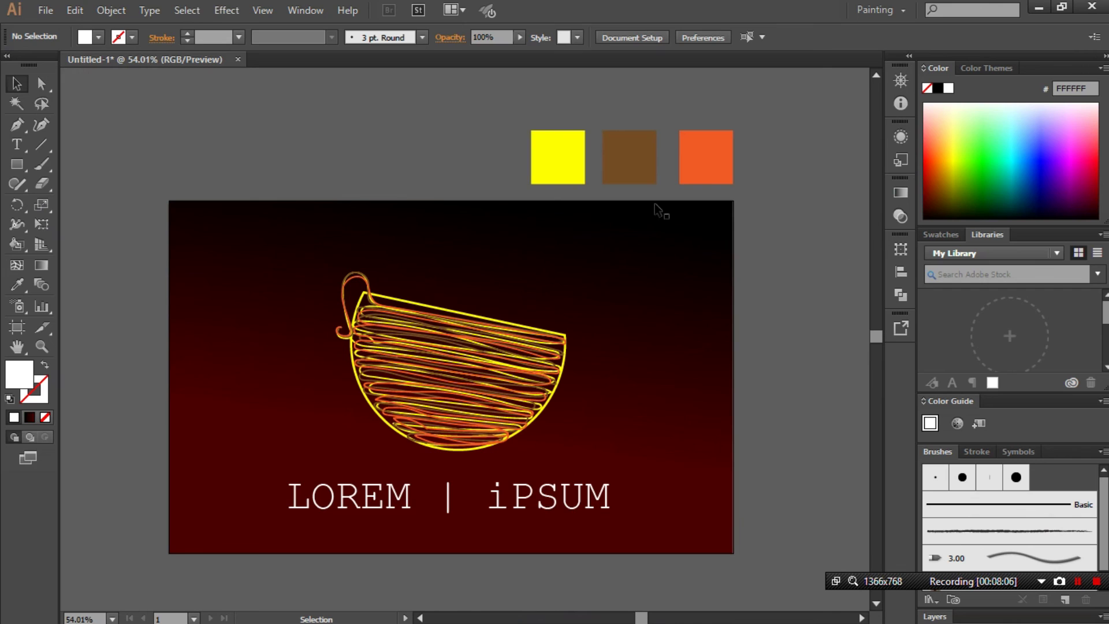
Duplicate colour squares leftward, recolouring the copies light orange and red
left_click_drag(545, 164, 454, 168)
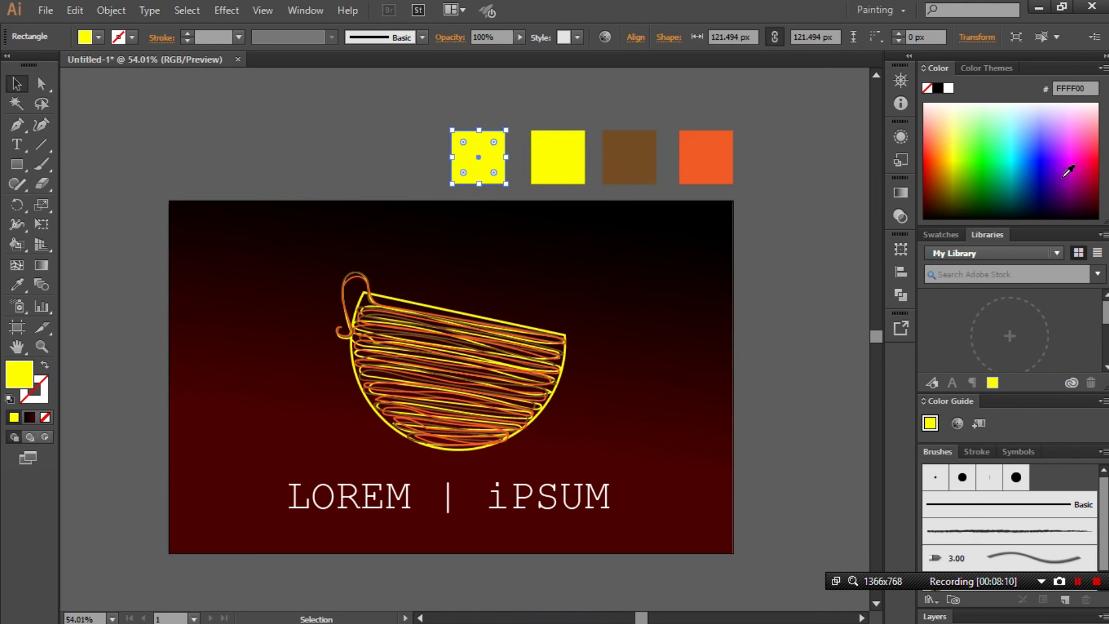
left_click_drag(989, 151, 968, 122)
left_click_drag(968, 122, 942, 173)
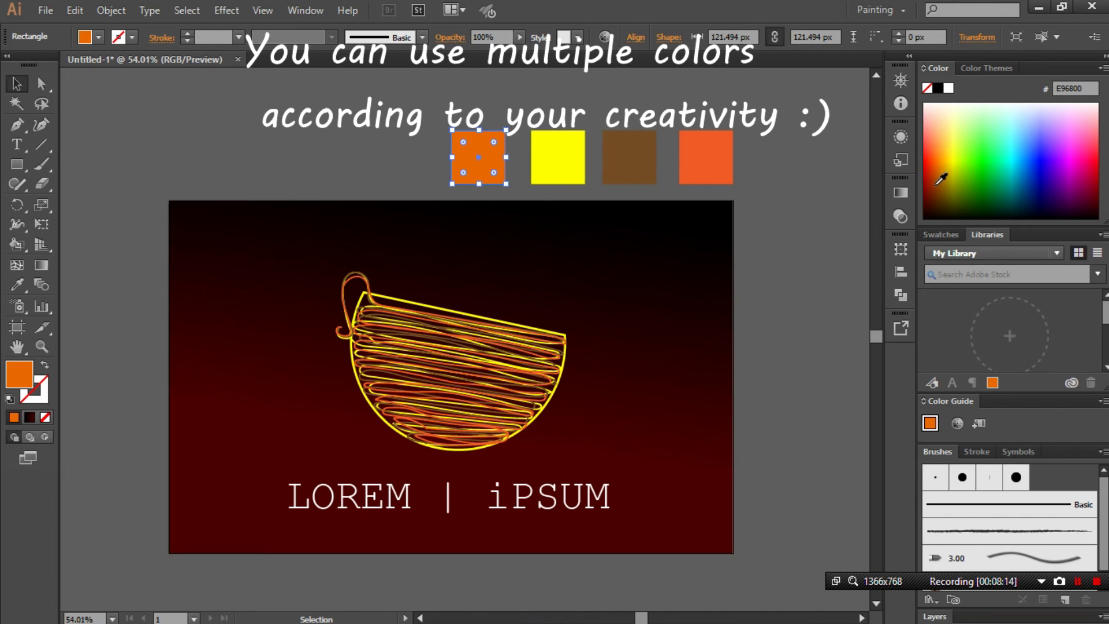
left_click(938, 162)
left_click_drag(655, 161, 637, 162)
left_click_drag(542, 166, 410, 163)
left_click_drag(1101, 157, 1097, 144)
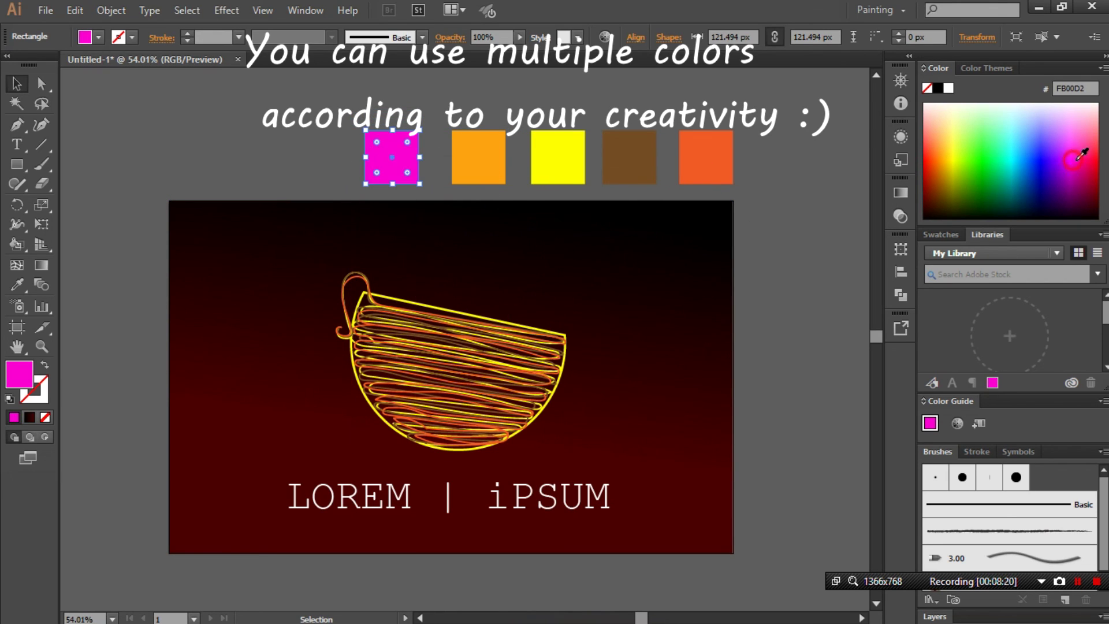
Add two more square copies at the far left, coloured pink and yellow-orange
left_click_drag(702, 161, 306, 163)
left_click_drag(1052, 160, 1075, 138)
left_click_drag(686, 167, 197, 167)
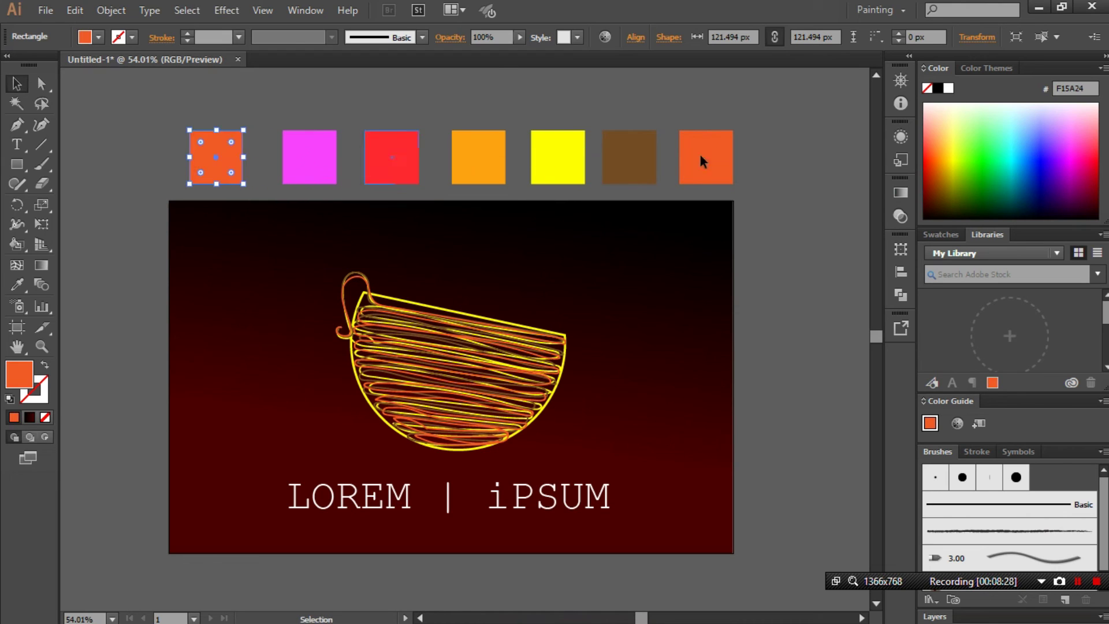
left_click_drag(952, 123, 976, 179)
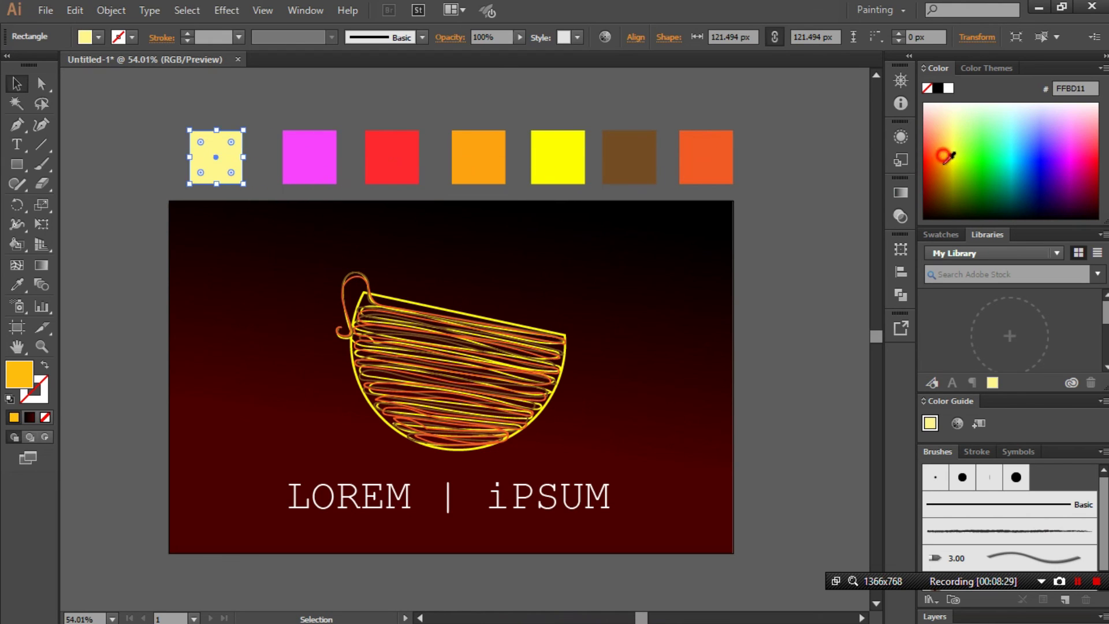
left_click(801, 206)
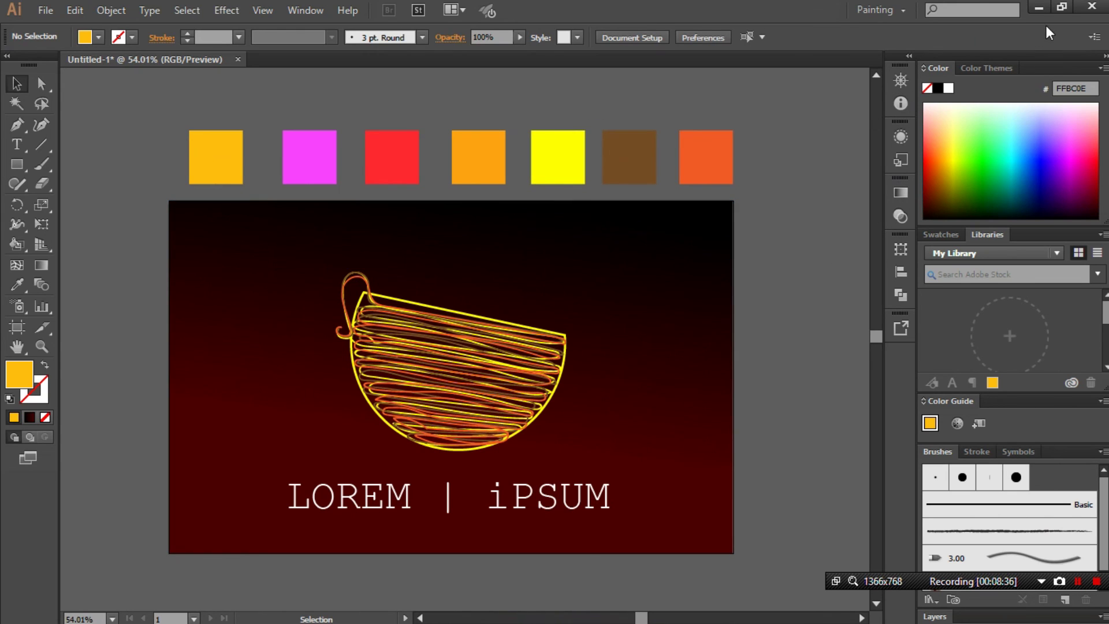
Minimize Illustrator and refresh the Windows desktop
left_click(1041, 8)
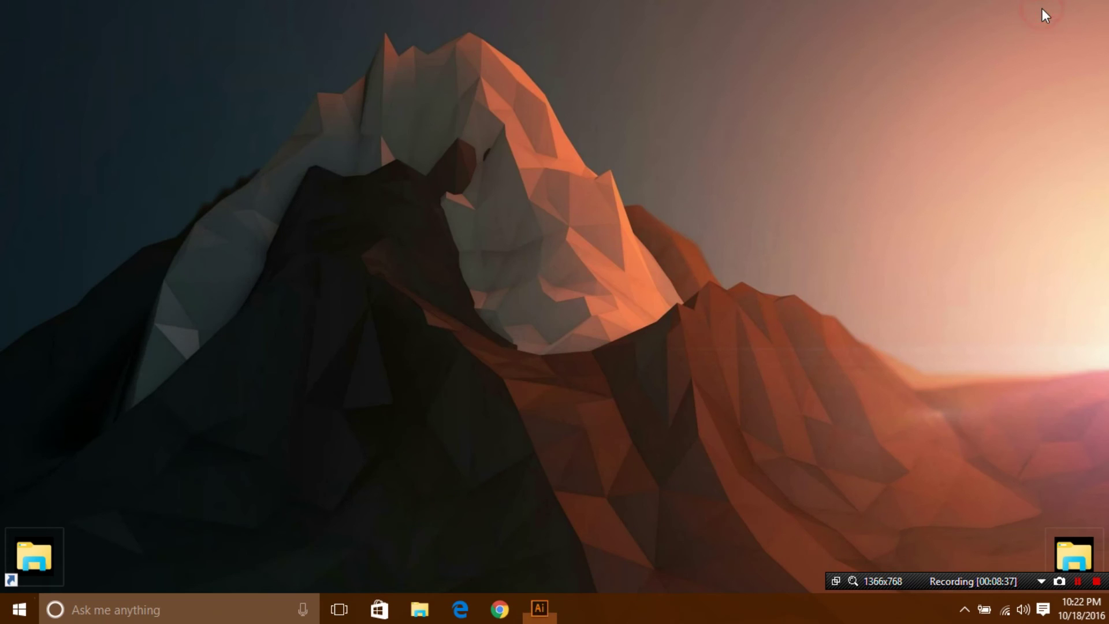
left_click(538, 250)
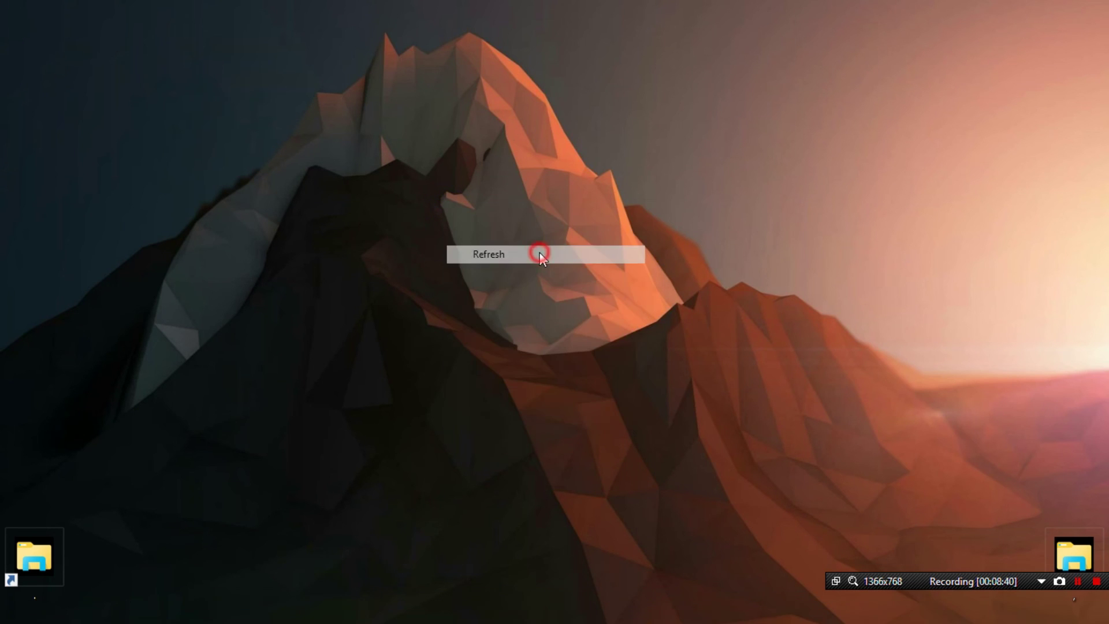